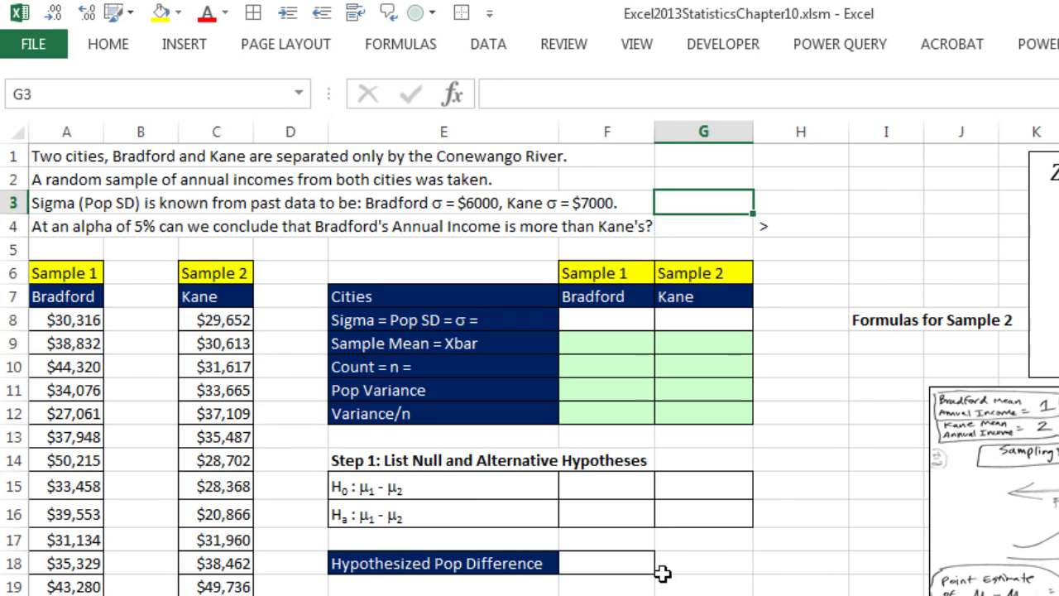
Enter 0 as the hypothesized population difference in cell F18.
{"action": "left_click", "coordinate": [612, 559]}
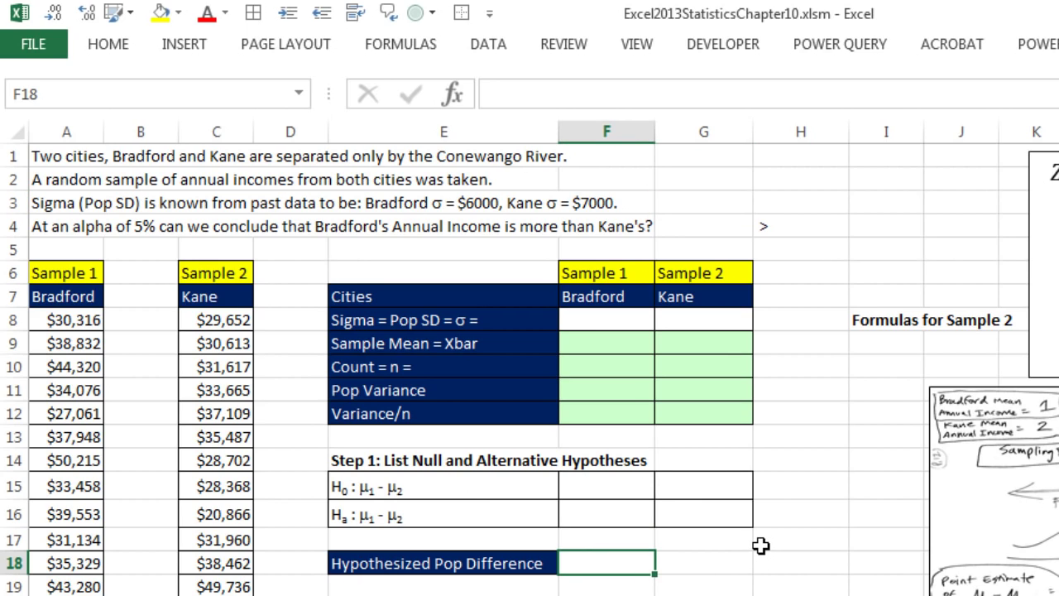
{"action": "type", "text": "0"}
{"action": "key", "text": "Return"}
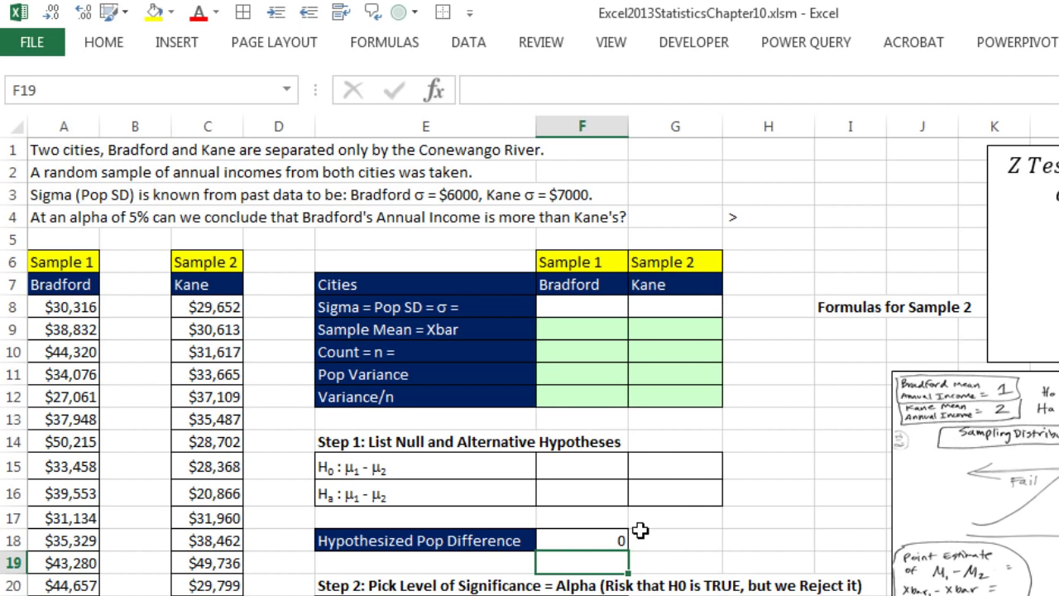
Fill both hypothesis value cells G15:G16 with the absolute reference =$F$18 to the hypothesized population difference.
{"action": "left_click_drag", "start_coordinate": [683, 463], "coordinate": [687, 492]}
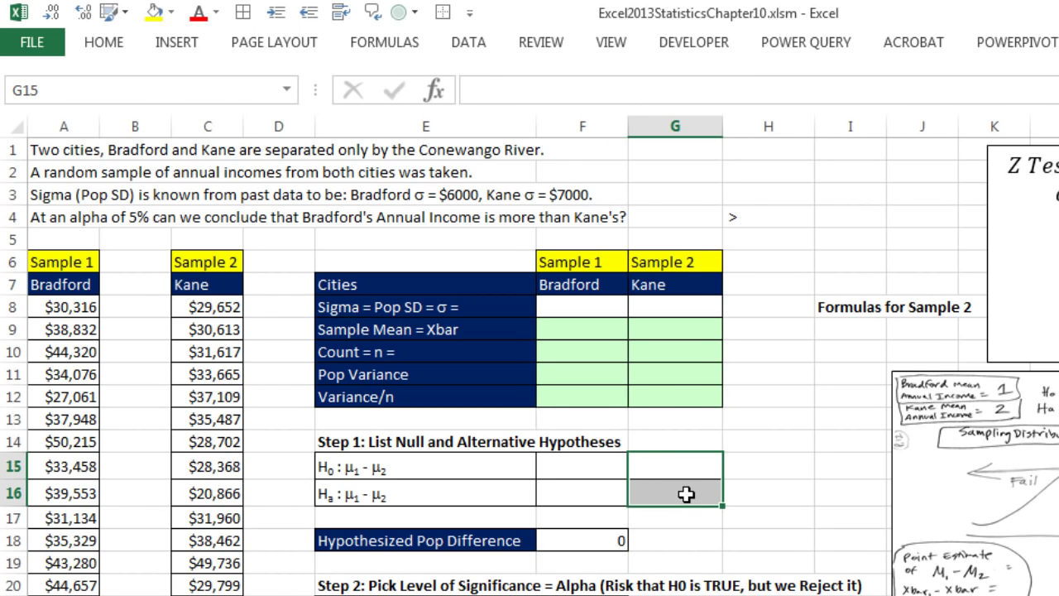
{"action": "type", "text": "="}
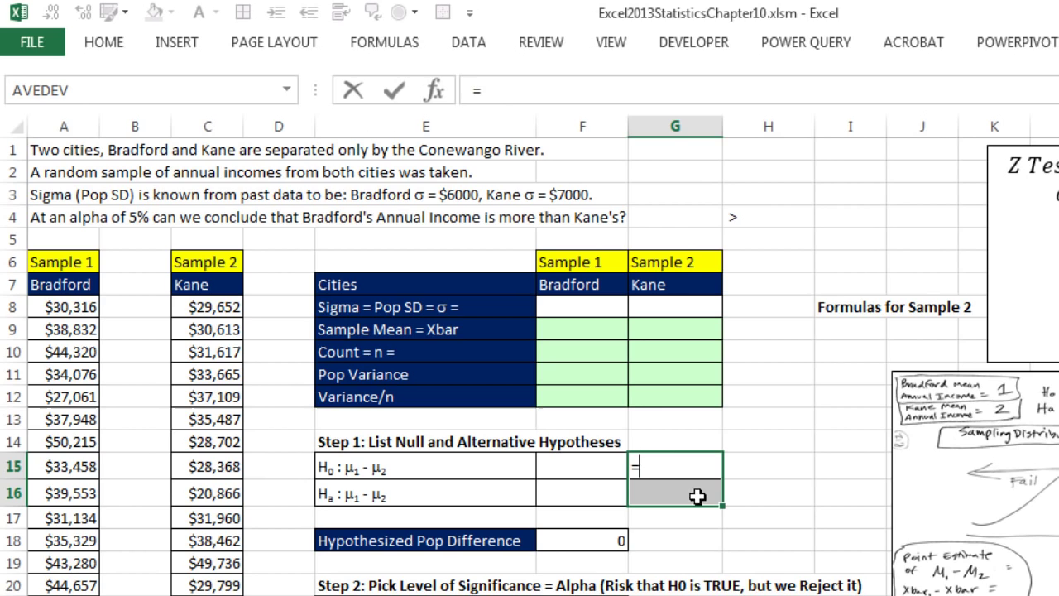
{"action": "left_click", "coordinate": [578, 537]}
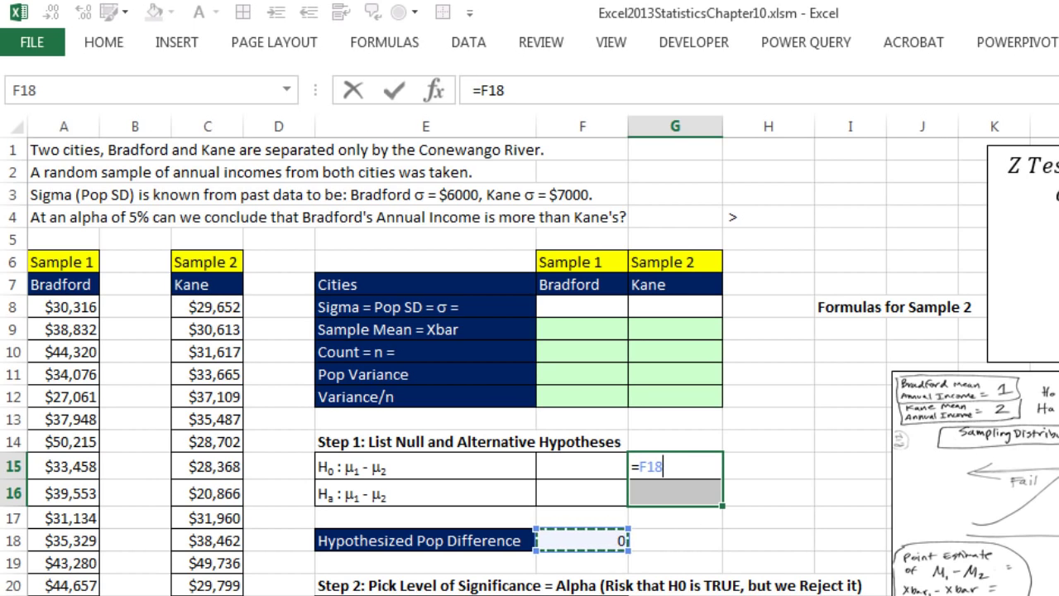
{"action": "key", "text": "F4"}
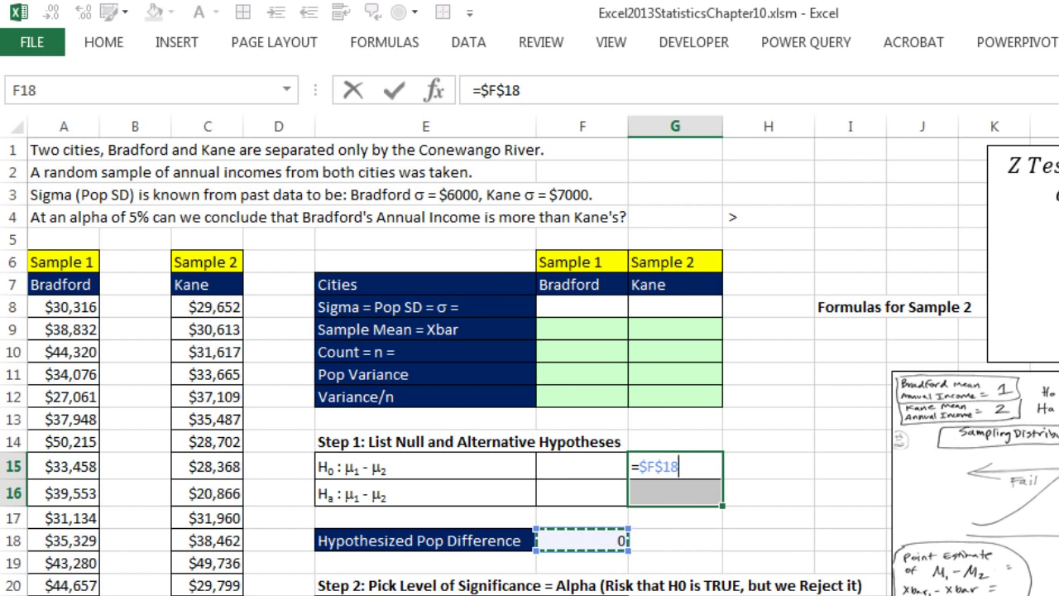
{"action": "key", "text": "ctrl+Return"}
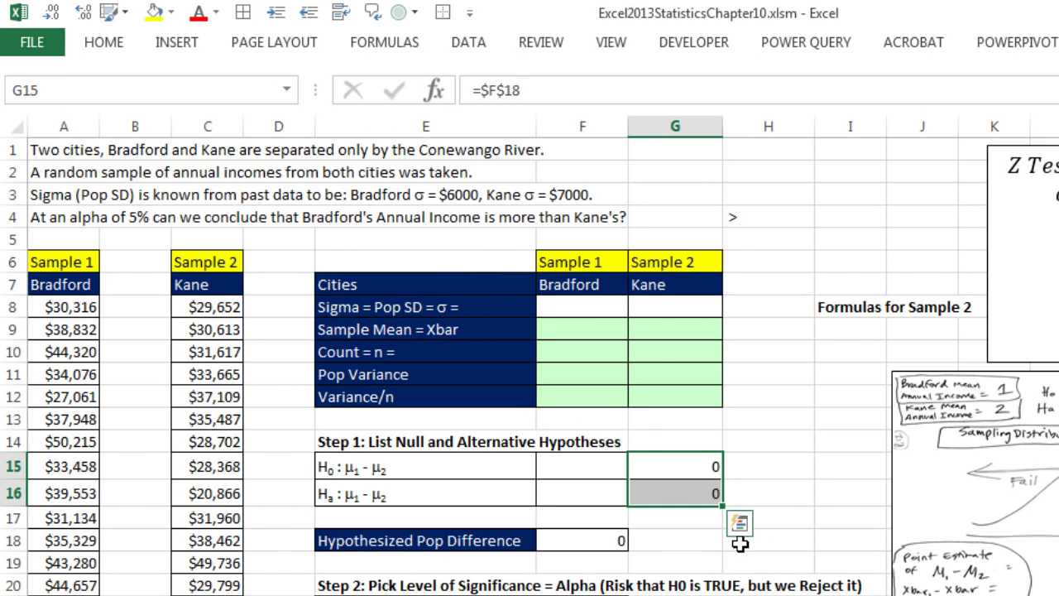
Try a hypothesized population difference of 5 in F18, and undo the change.
{"action": "left_click", "coordinate": [595, 544]}
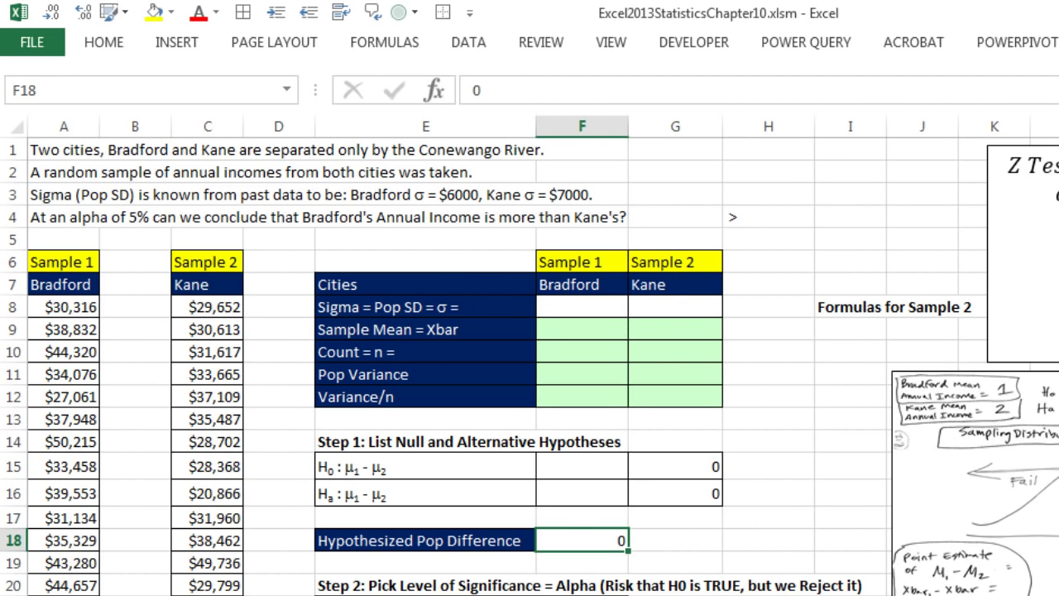
{"action": "type", "text": "5"}
{"action": "key", "text": "ctrl+Return"}
{"action": "key", "text": "ctrl+z"}
Enter the comparison operators > for the alternative hypothesis in F16 and <= for the null hypothesis in F15.
{"action": "left_click", "coordinate": [590, 498]}
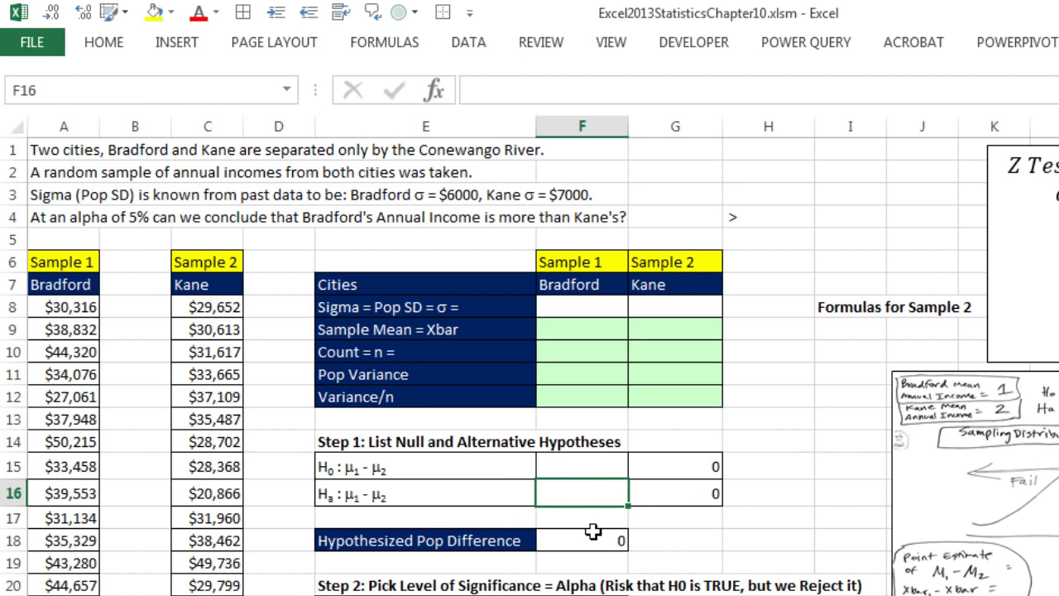
{"action": "key", "text": "F2"}
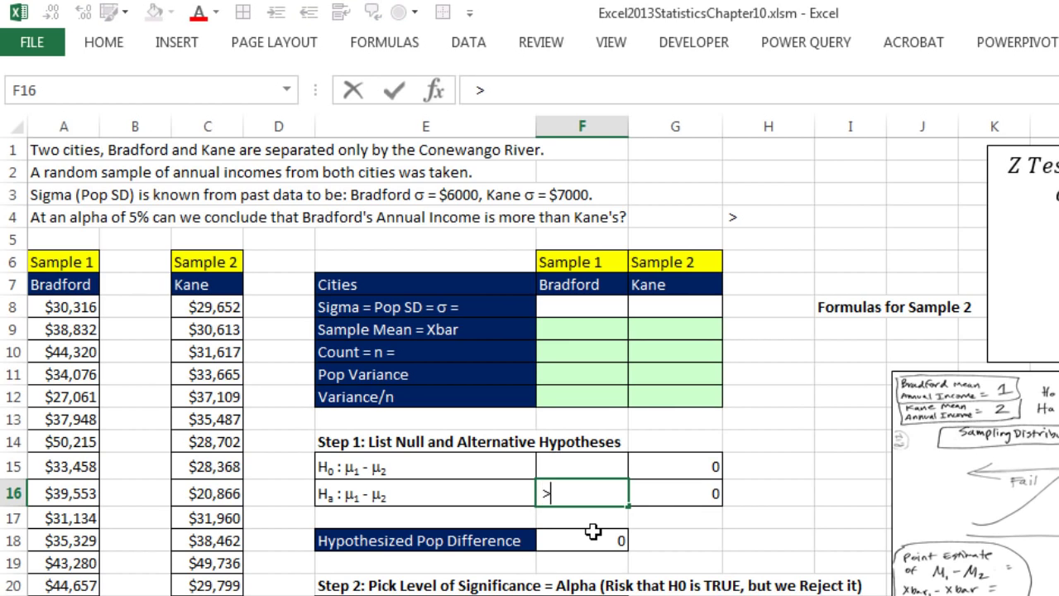
{"action": "type", "text": ">"}
{"action": "key", "text": "Return"}
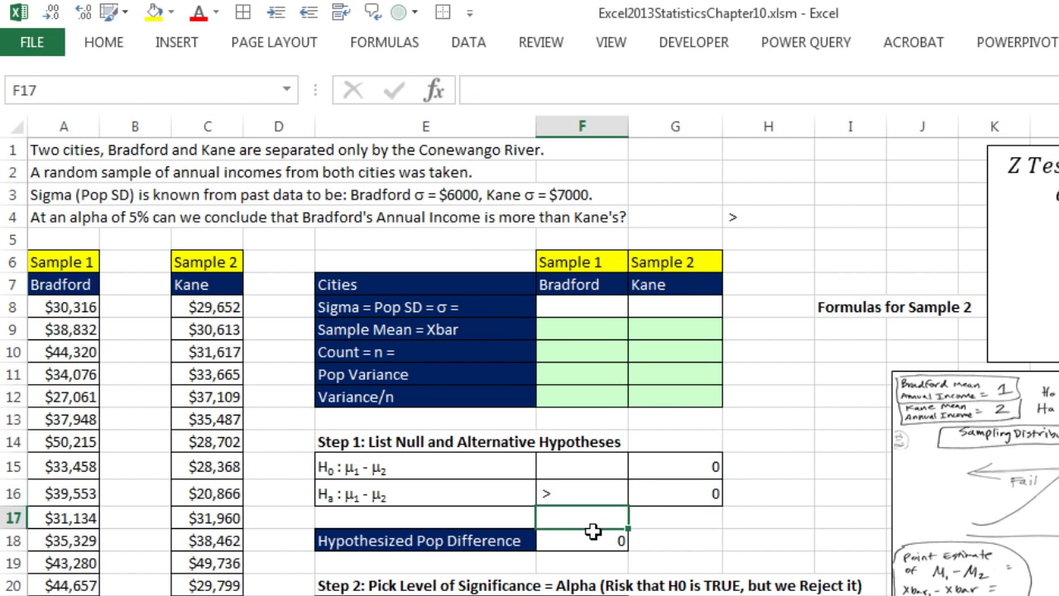
{"action": "left_click", "coordinate": [594, 467]}
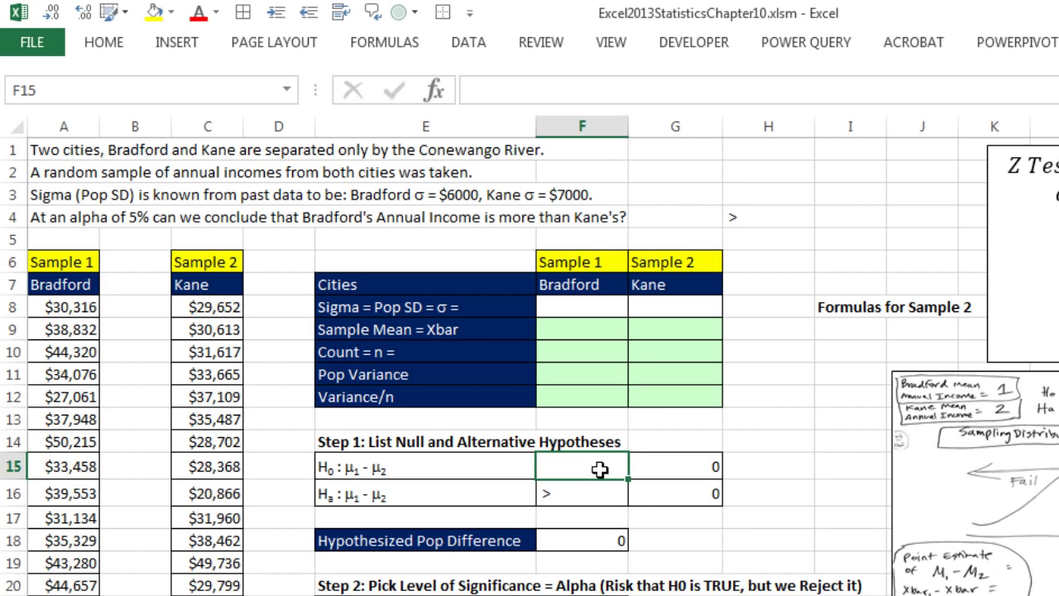
{"action": "double_click", "coordinate": [600, 469]}
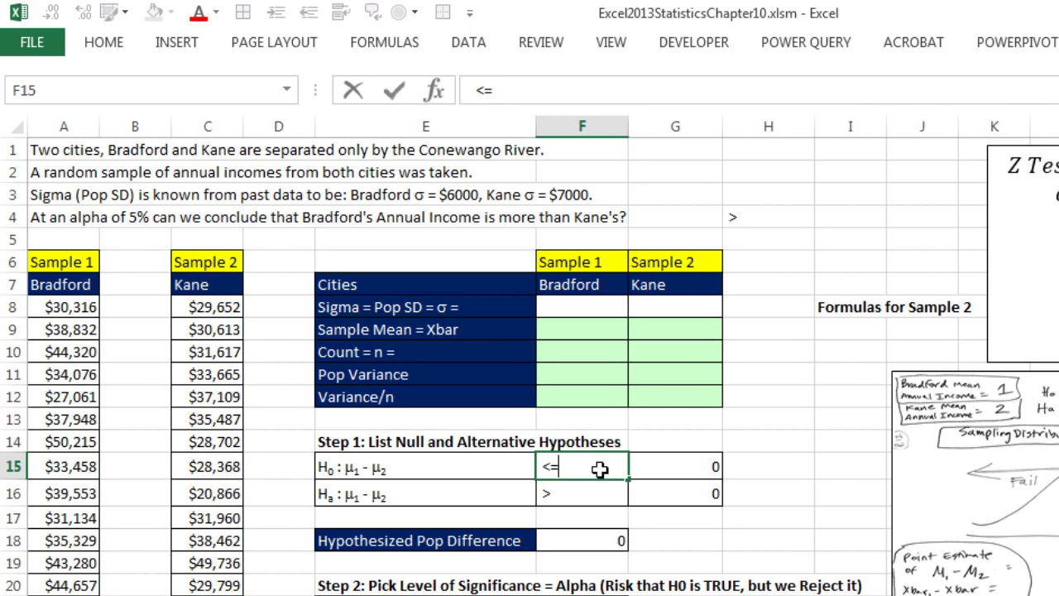
{"action": "type", "text": "<="}
{"action": "key", "text": "Return"}
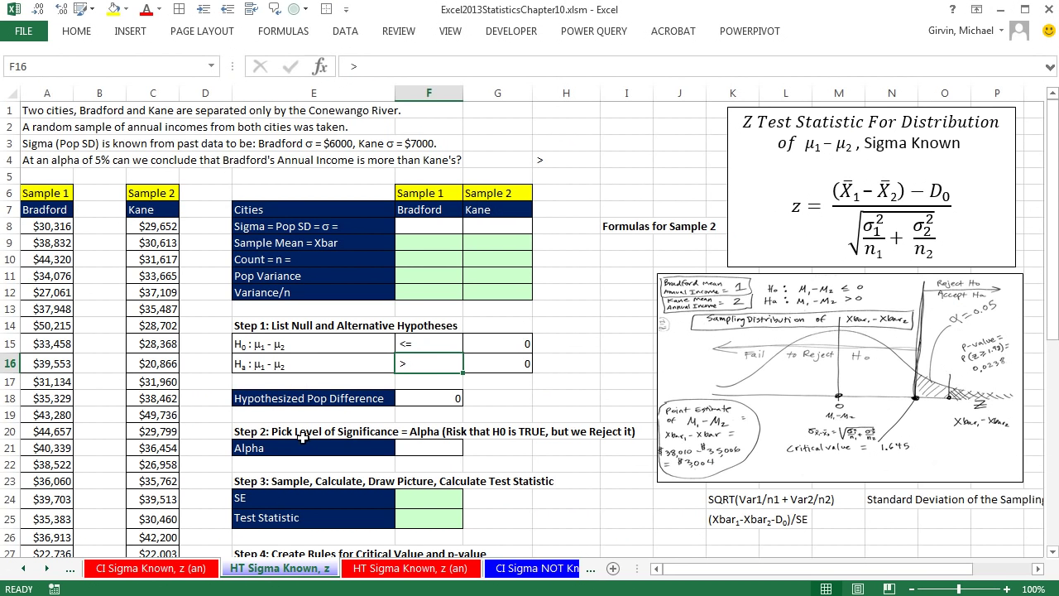
Set the alpha level of significance in F21 to .05.
{"action": "left_click", "coordinate": [433, 447]}
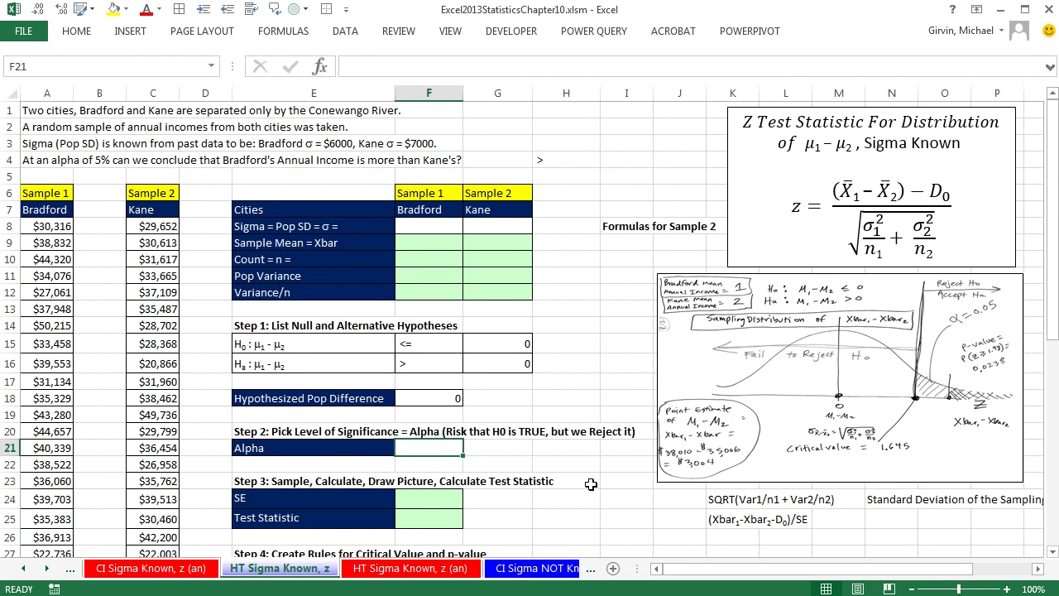
{"action": "type", "text": ".05"}
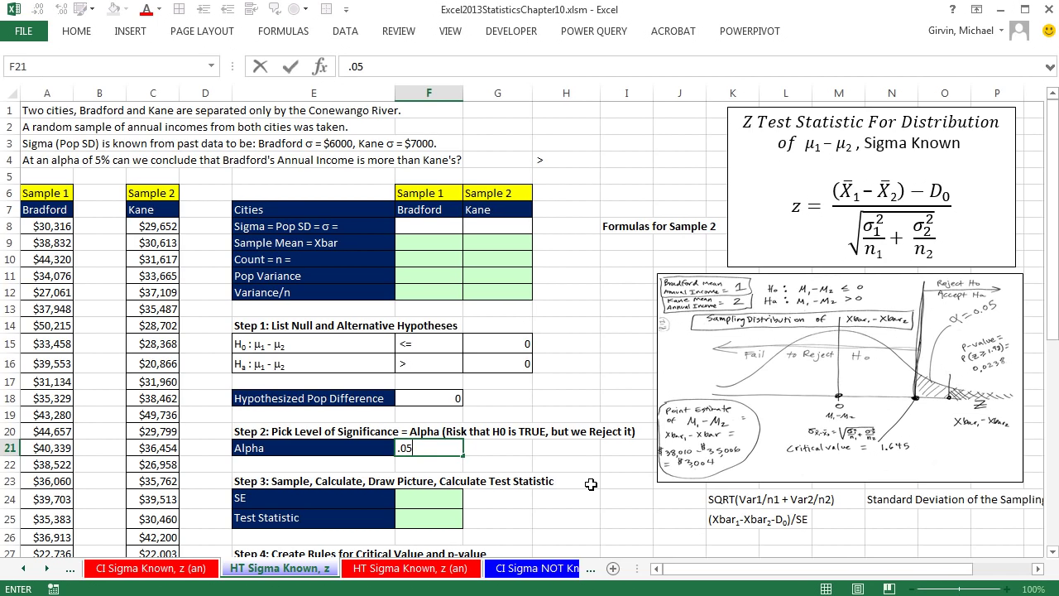
{"action": "key", "text": "Return"}
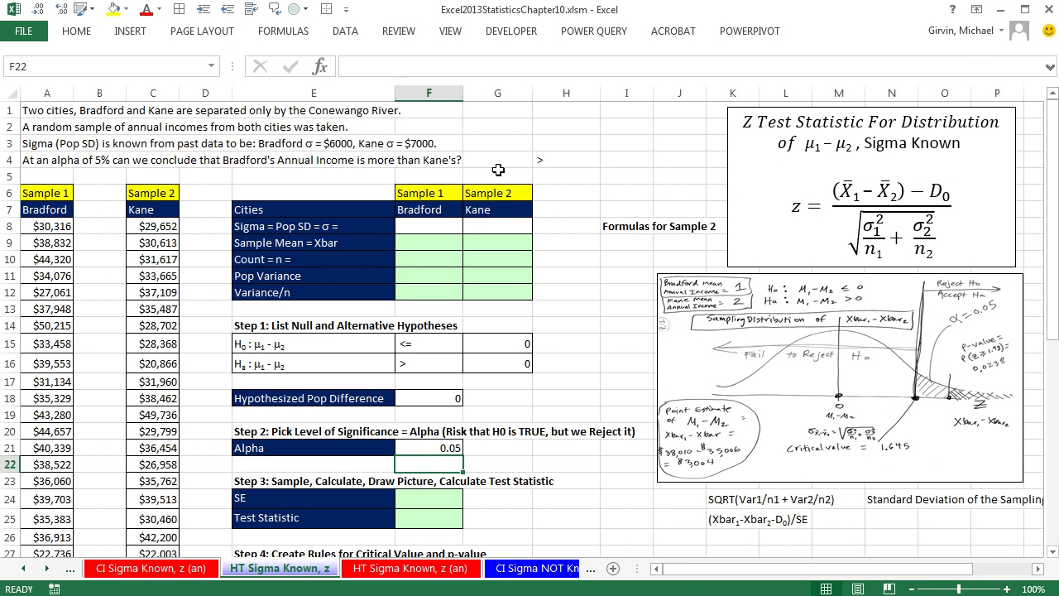
Enter the population standard deviations in row 8: 6000 for Bradford and 7000 for Kane.
{"action": "left_click", "coordinate": [426, 225]}
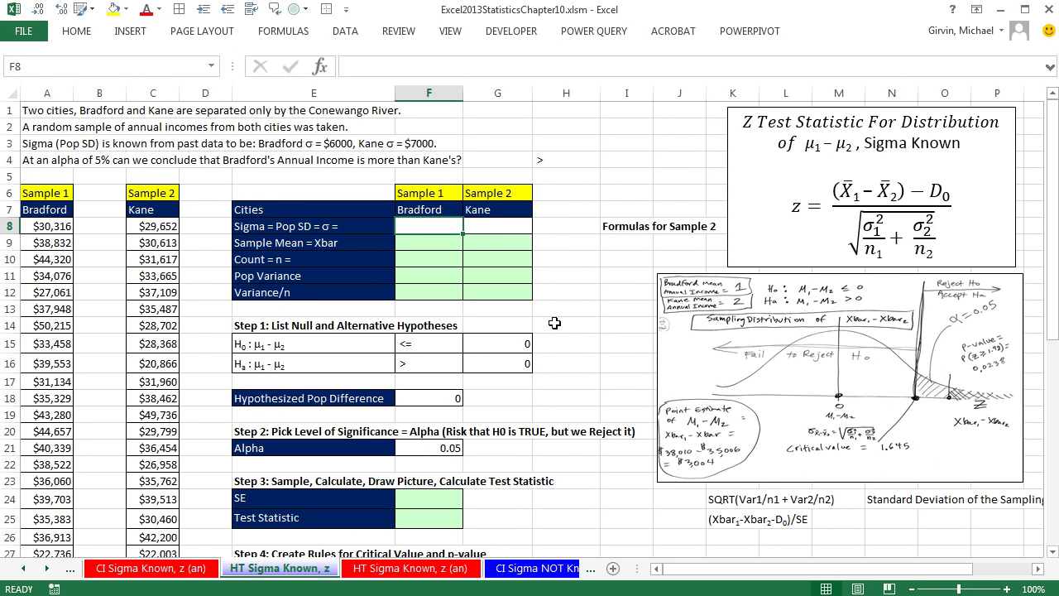
{"action": "type", "text": "6000"}
{"action": "key", "text": "Tab"}
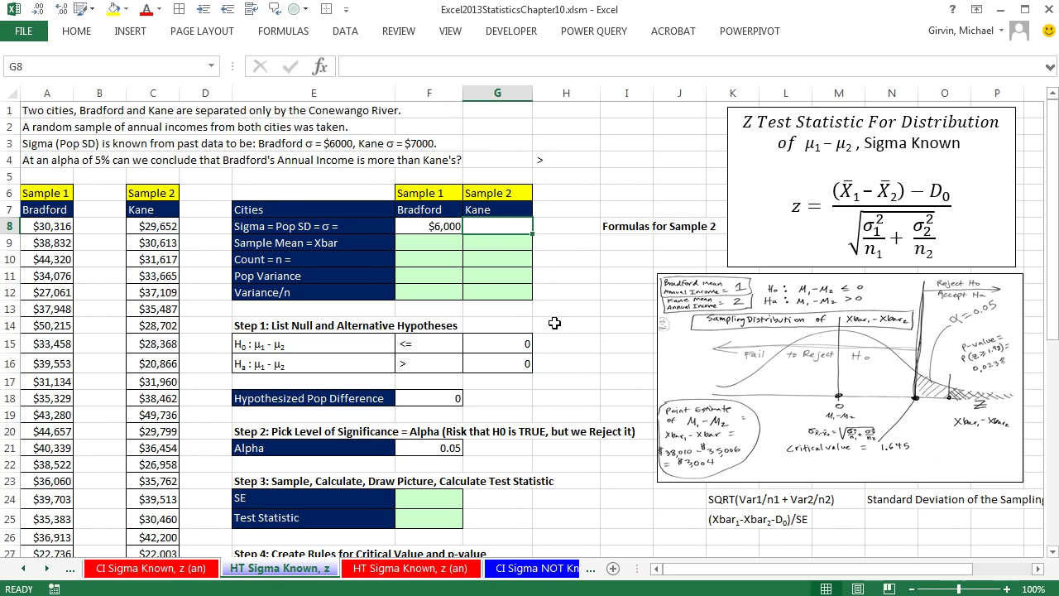
{"action": "type", "text": "7000"}
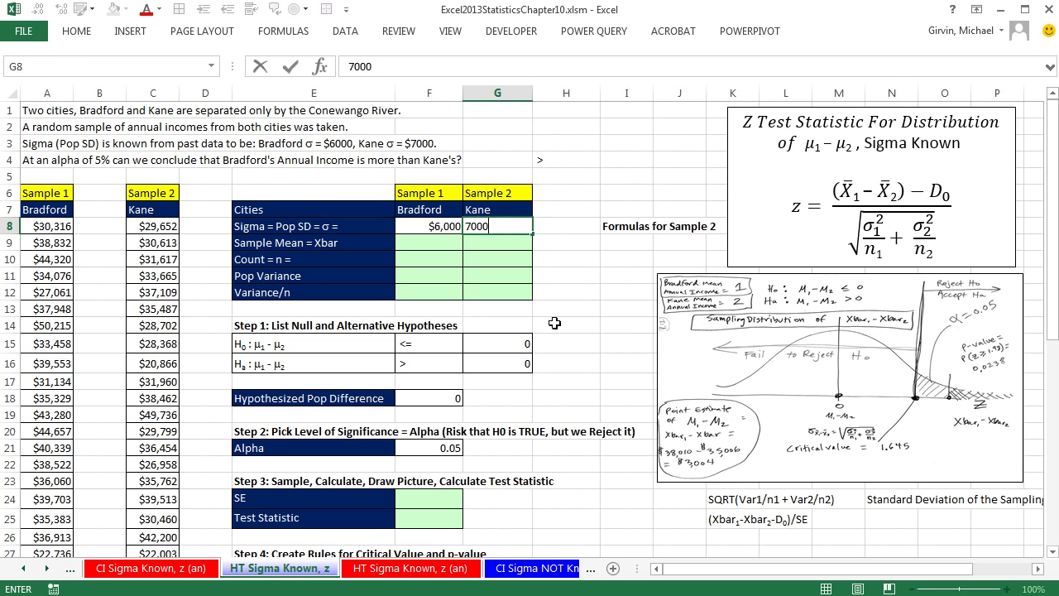
{"action": "key", "text": "Return"}
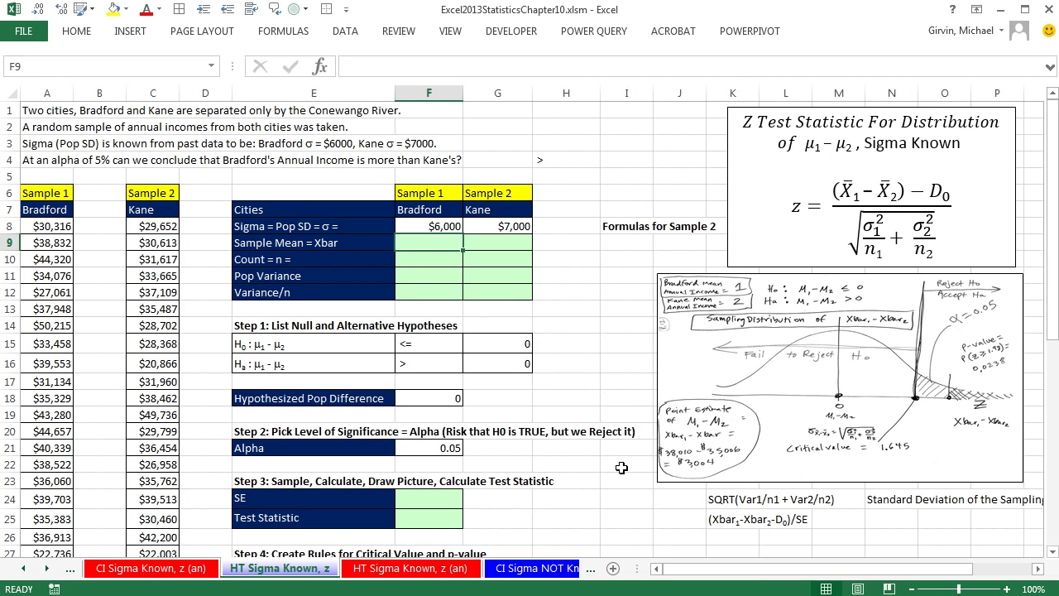
{"action": "type", "text": "=ave"}
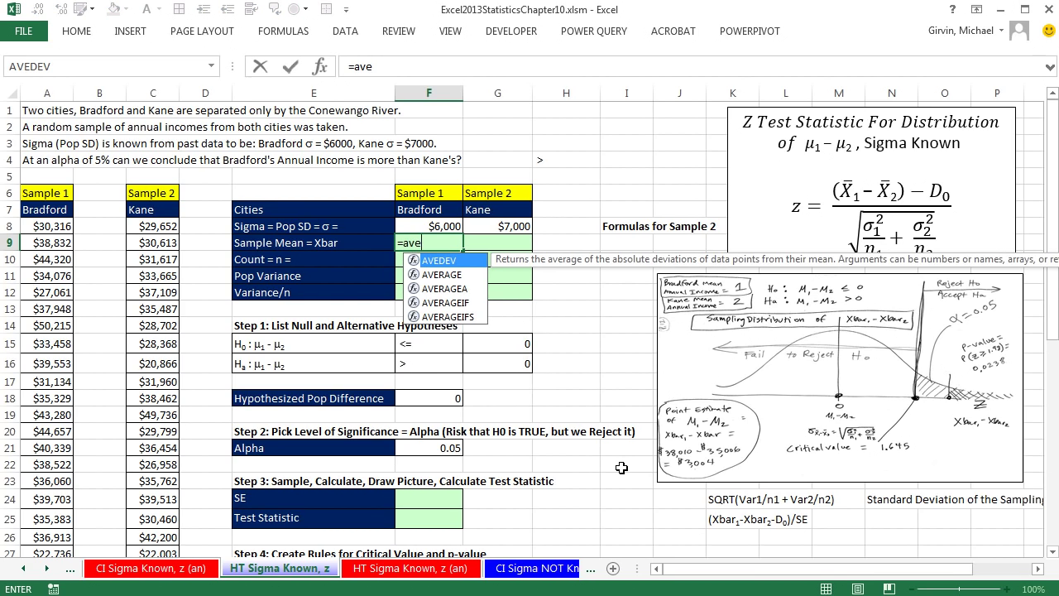
{"action": "key", "text": "Down"}
{"action": "key", "text": "Tab"}
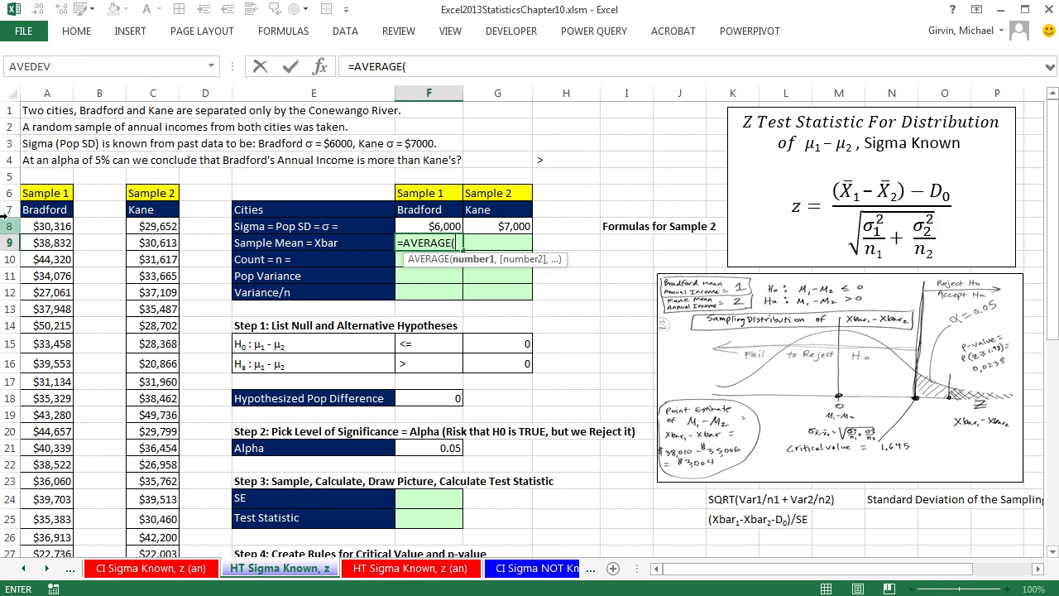
{"action": "left_click", "coordinate": [52, 226]}
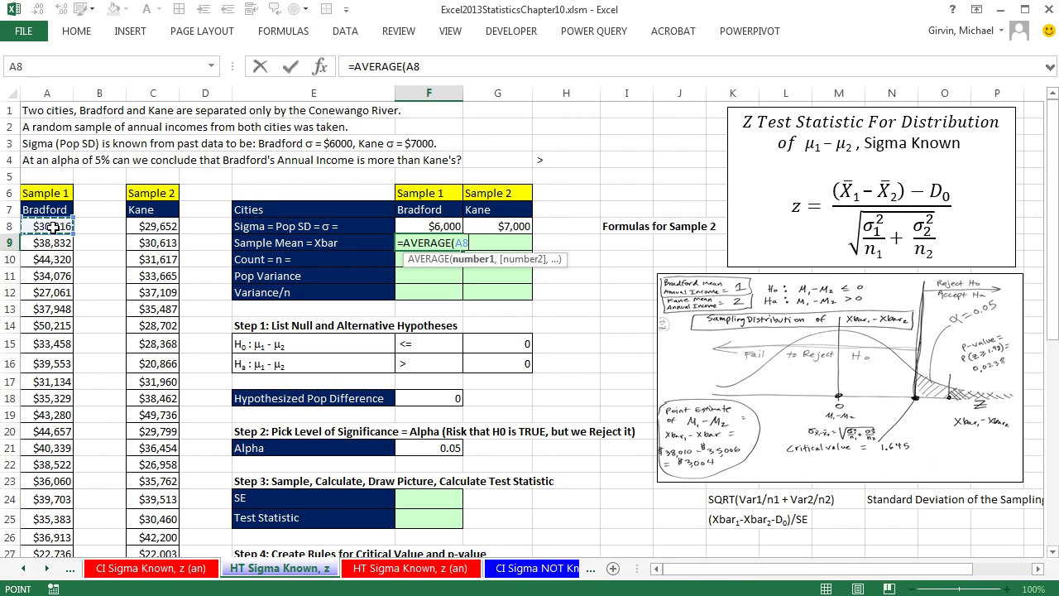
{"action": "key", "text": "ctrl+shift+Down"}
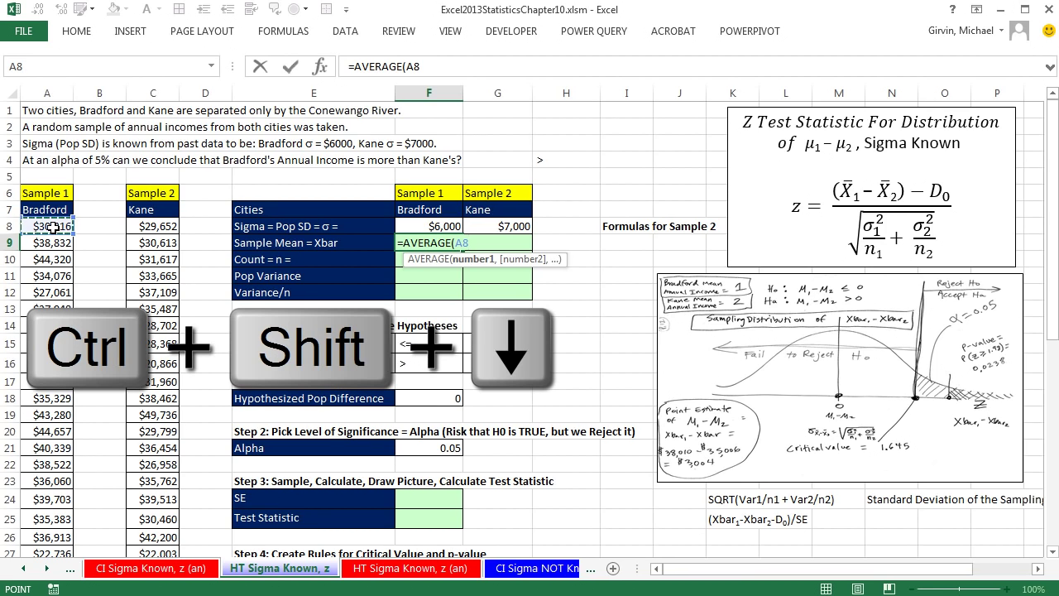
{"action": "key", "text": "ctrl+shift+Down"}
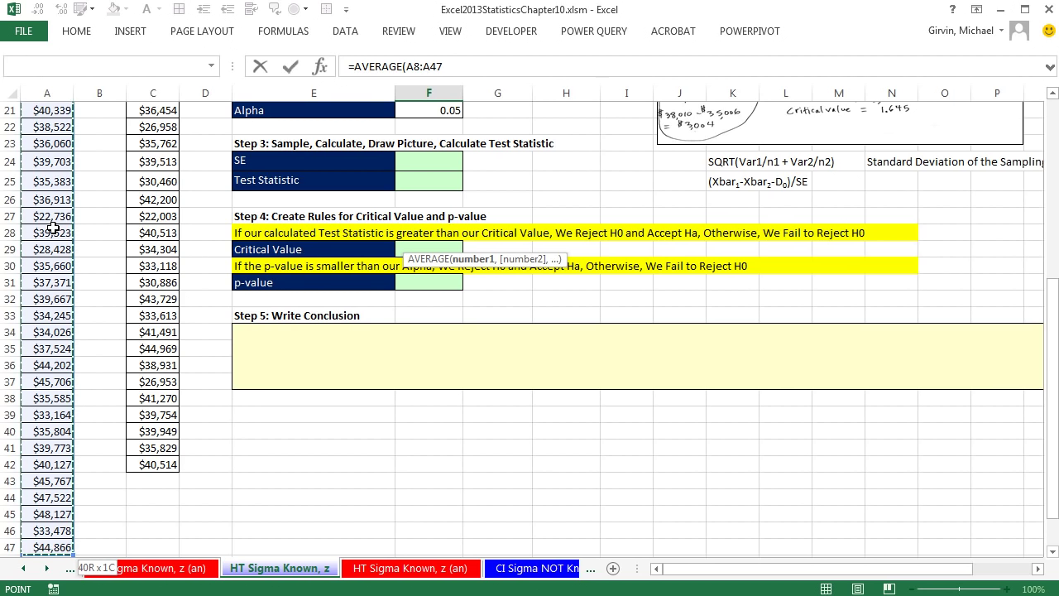
{"action": "key", "text": "ctrl+BackSpace"}
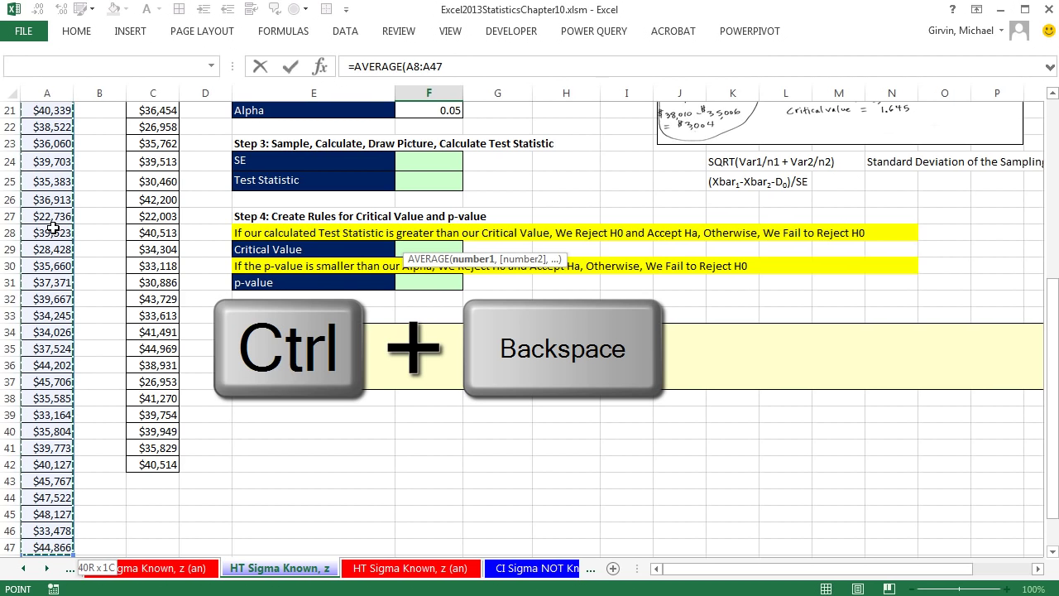
{"action": "key", "text": "ctrl+BackSpace"}
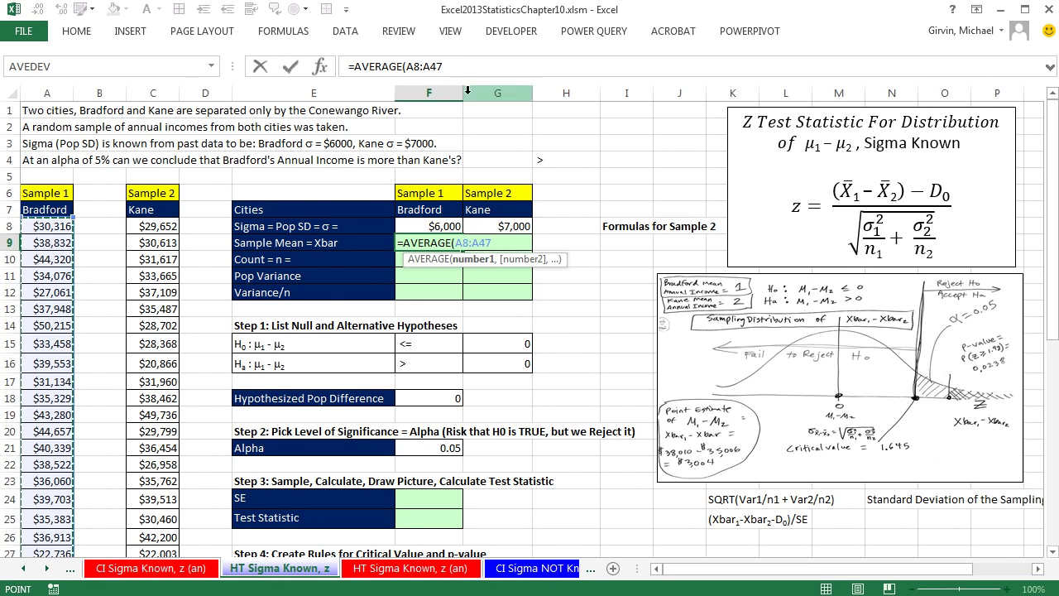
{"action": "key", "text": "Escape"}
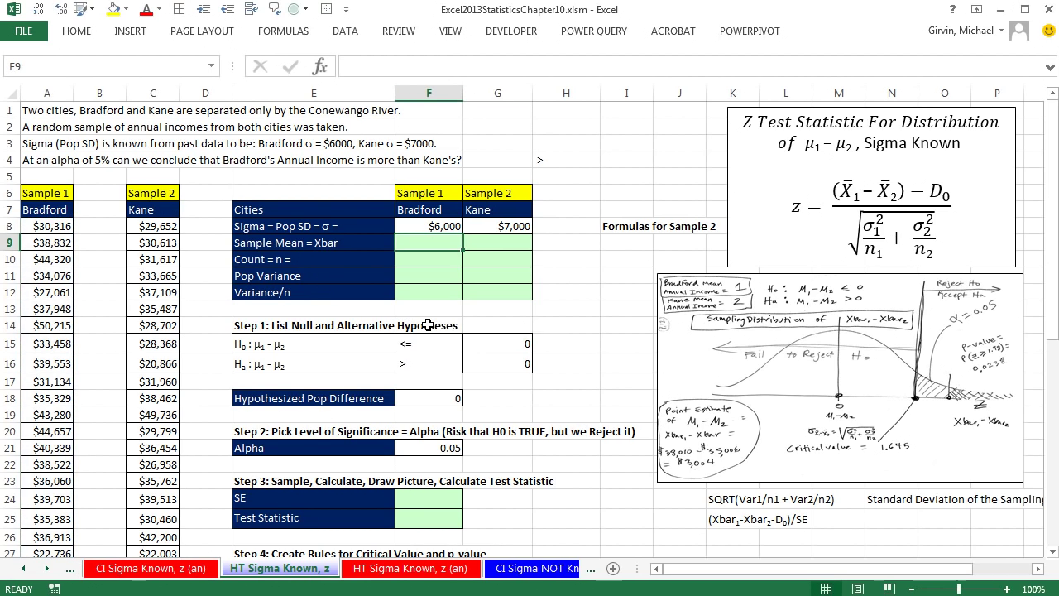
Calculate Bradford's sample mean in F9 with the formula =AVERAGE(A8:A47).
{"action": "type", "text": "=aver"}
{"action": "key", "text": "Tab"}
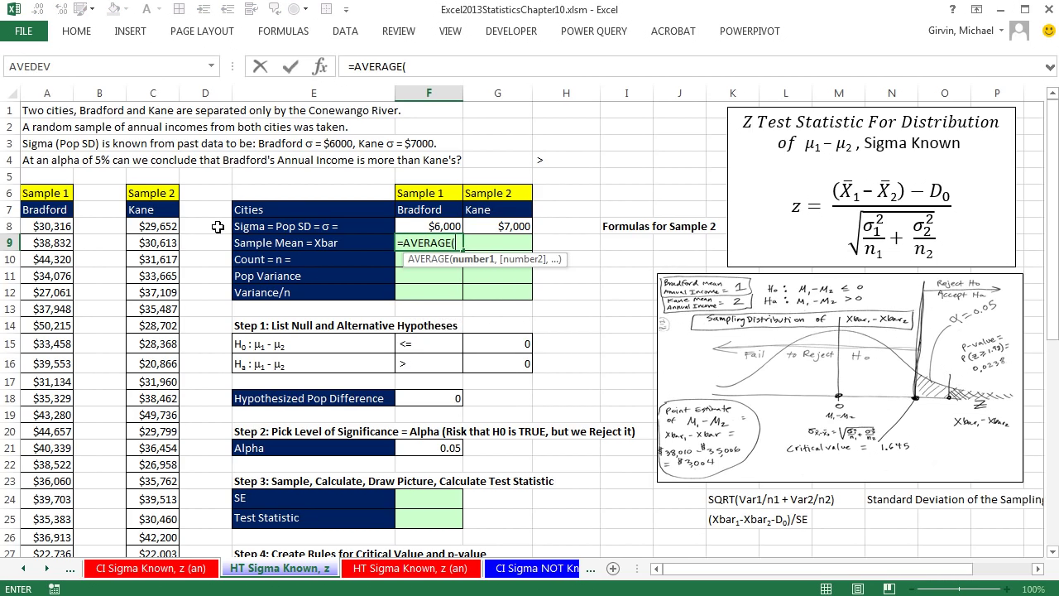
{"action": "left_click", "coordinate": [53, 226]}
{"action": "key", "text": "ctrl+shift+Down"}
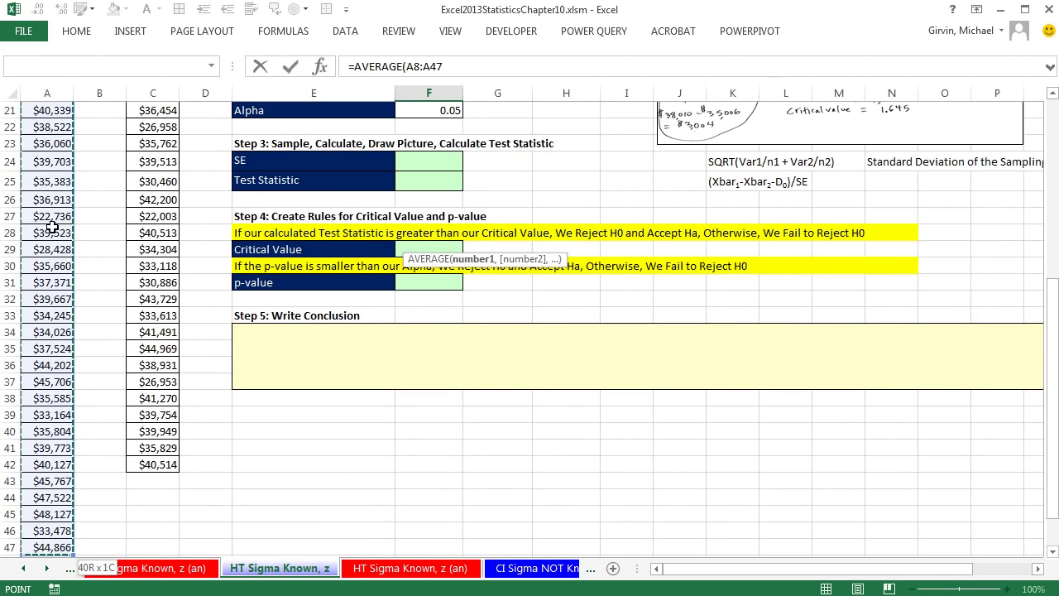
{"action": "key", "text": "Return"}
{"action": "key", "text": "Up"}
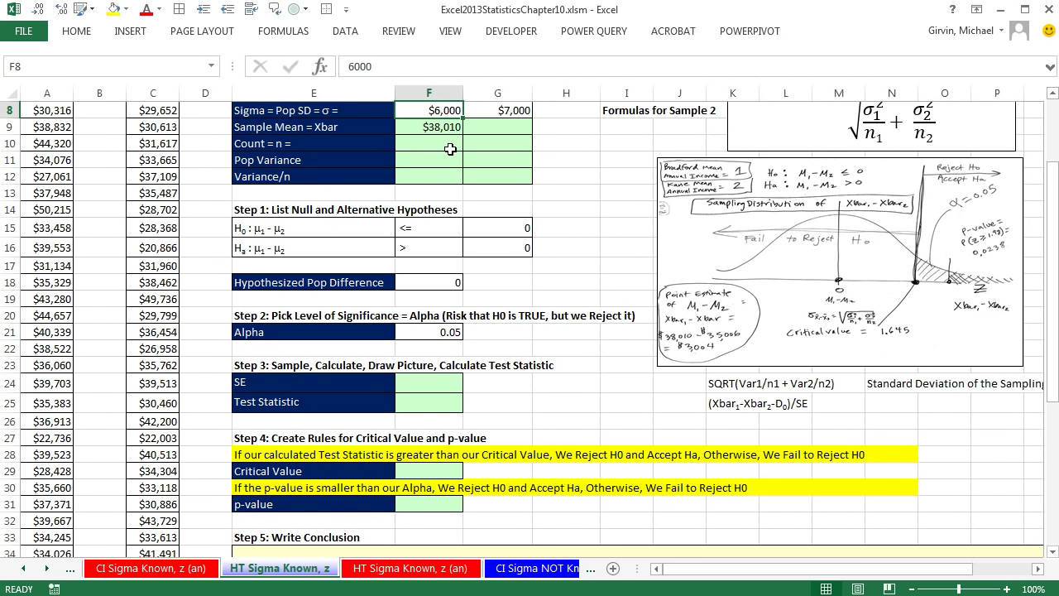
{"action": "scroll", "coordinate": [451, 157], "scroll_direction": "up", "scroll_amount": 3}
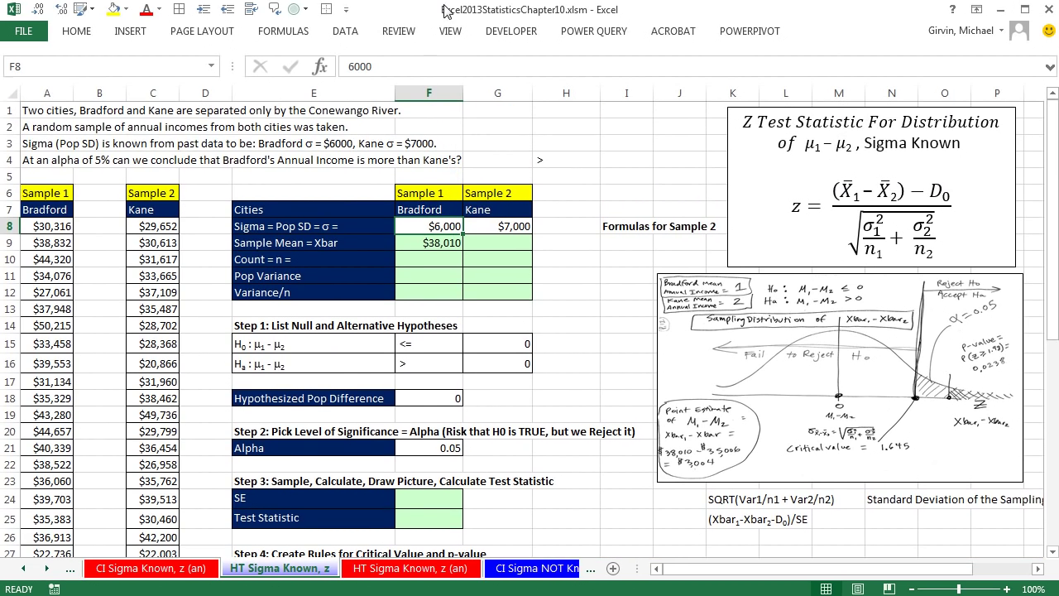
Re-enter the formula =AVERAGE(A8:A47) in F9 as Bradford's sample mean.
{"action": "left_click", "coordinate": [444, 241]}
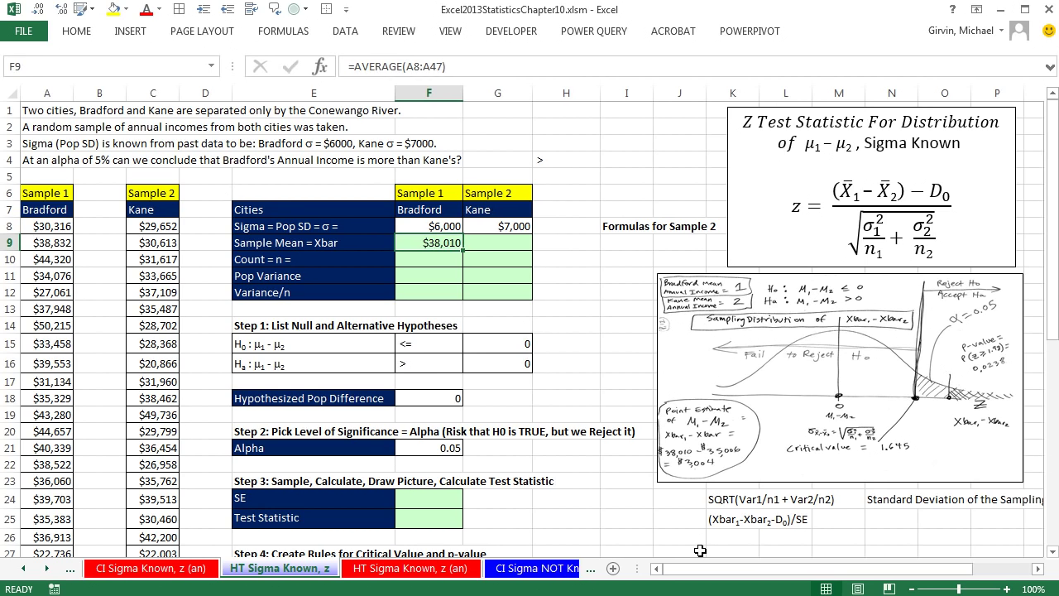
{"action": "type", "text": "=av"}
{"action": "key", "text": "Down"}
{"action": "key", "text": "Tab"}
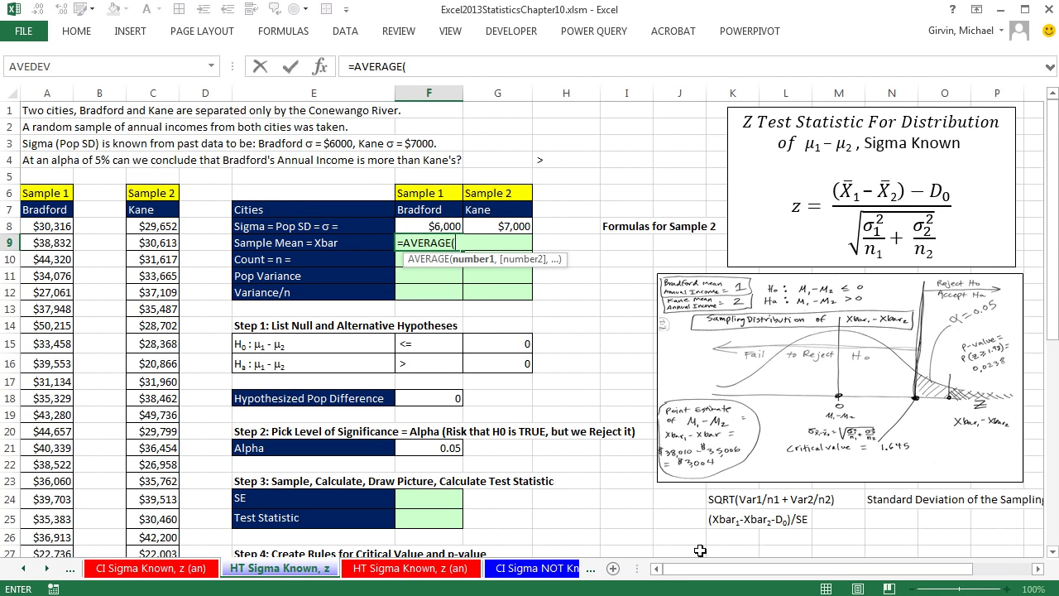
{"action": "left_click", "coordinate": [49, 223]}
{"action": "key", "text": "ctrl+shift+Down"}
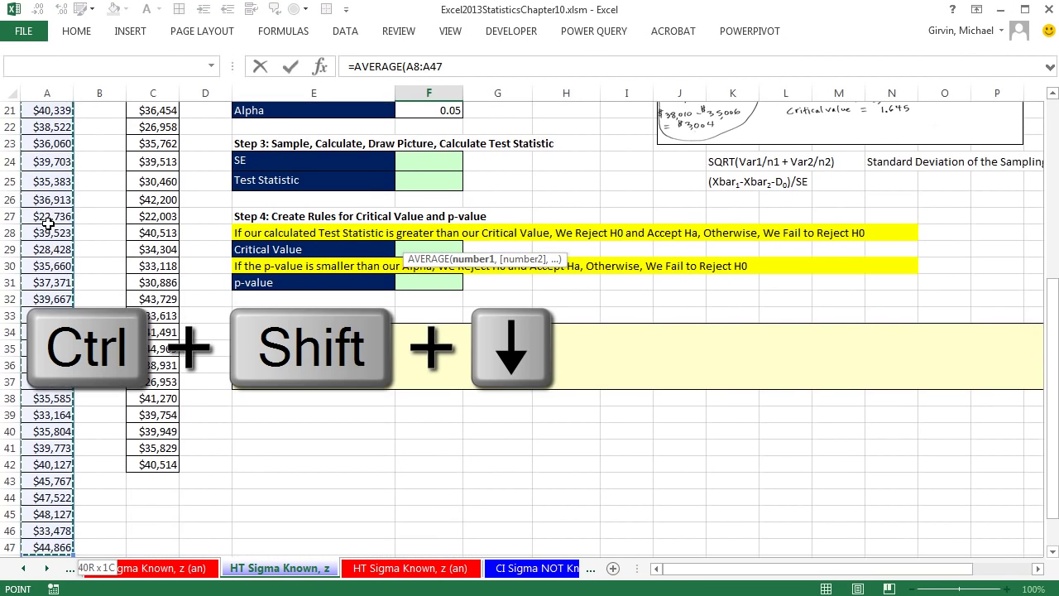
{"action": "key", "text": "ctrl+BackSpace"}
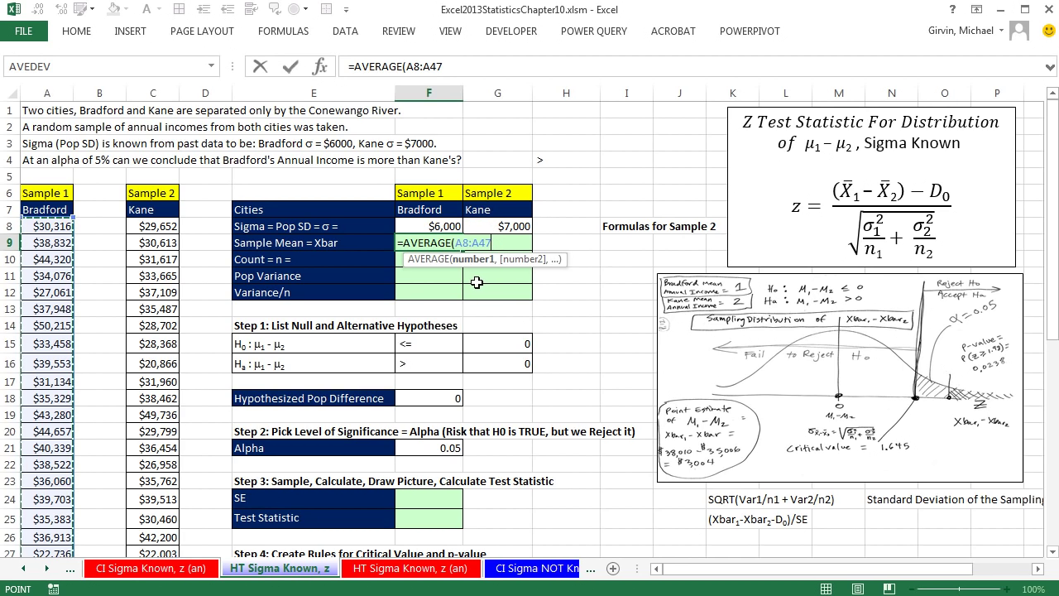
{"action": "key", "text": "Return"}
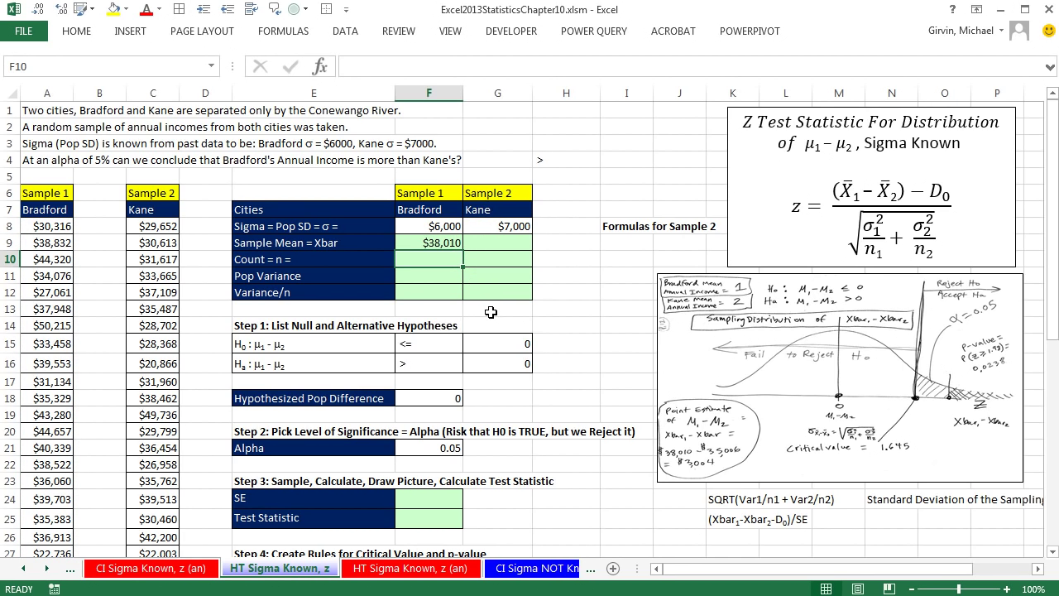
Count Bradford's sample values in F10 with the formula =COUNT(A8:A47).
{"action": "type", "text": "=count"}
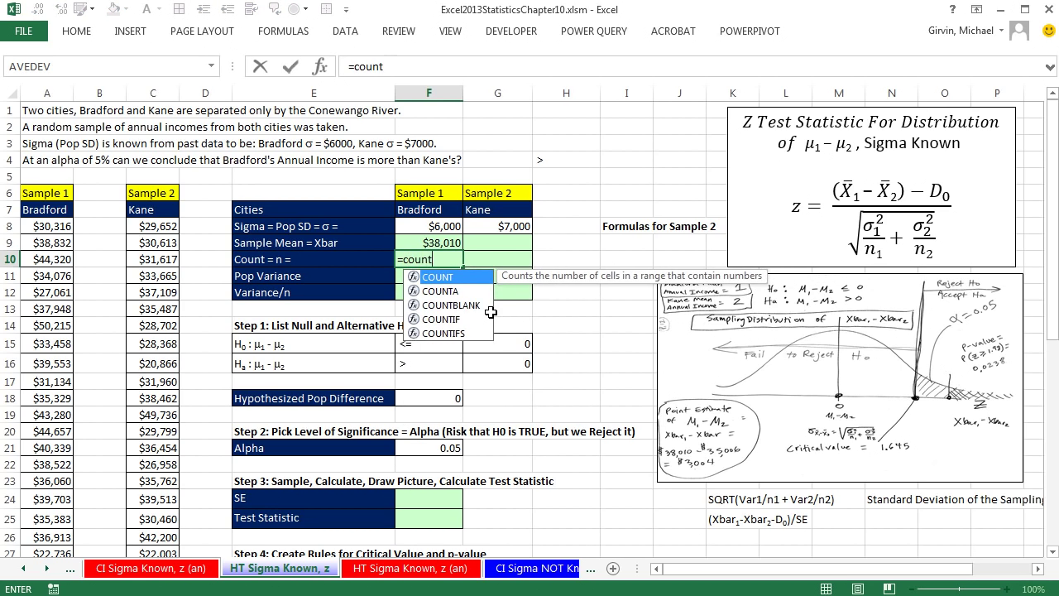
{"action": "key", "text": "Tab"}
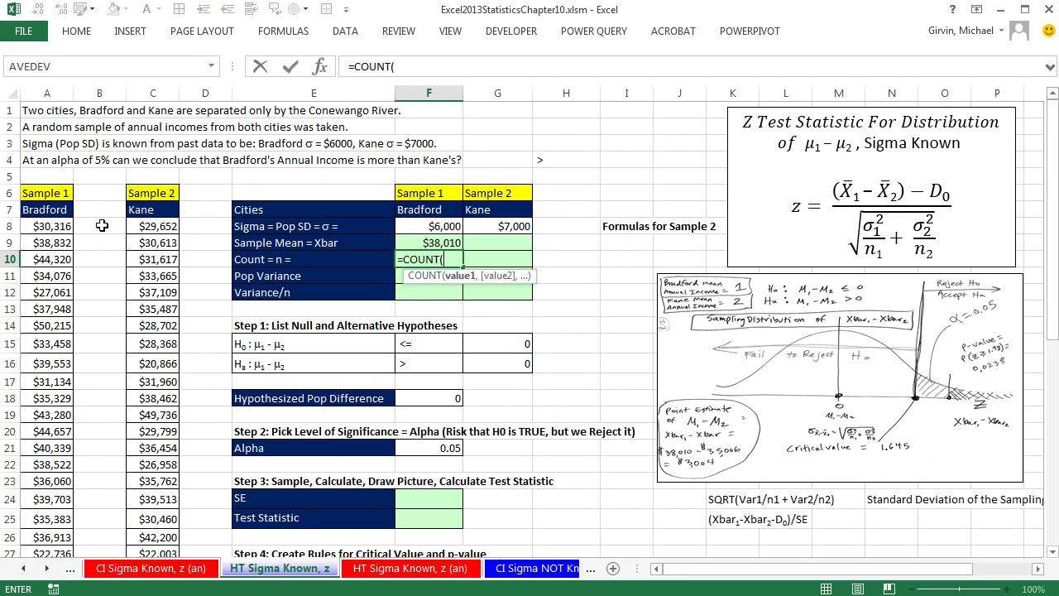
{"action": "left_click", "coordinate": [50, 226]}
{"action": "key", "text": "ctrl+shift+Down"}
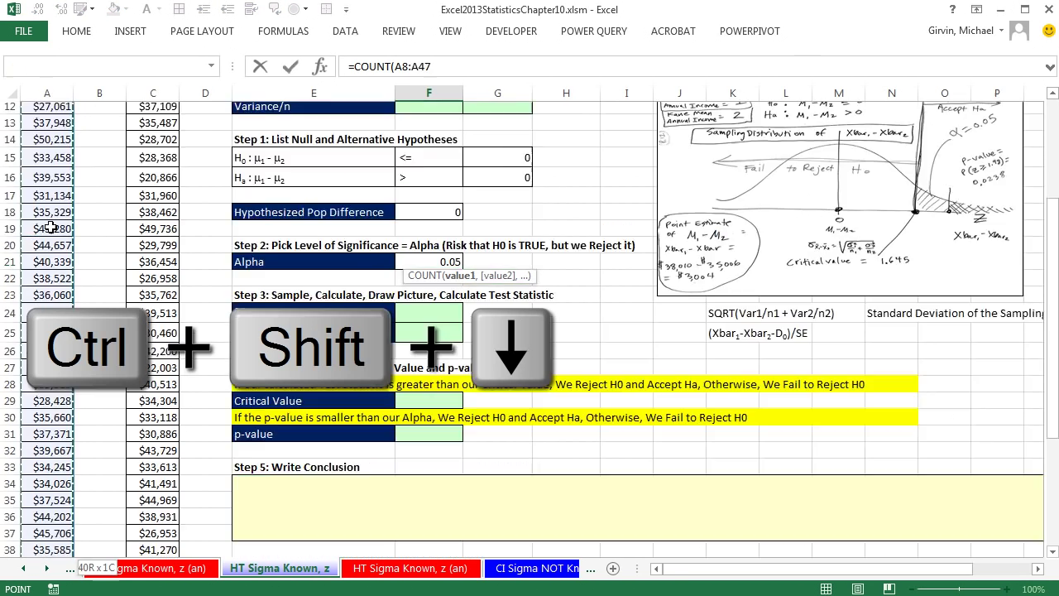
{"action": "key", "text": "ctrl+BackSpace"}
{"action": "key", "text": "Return"}
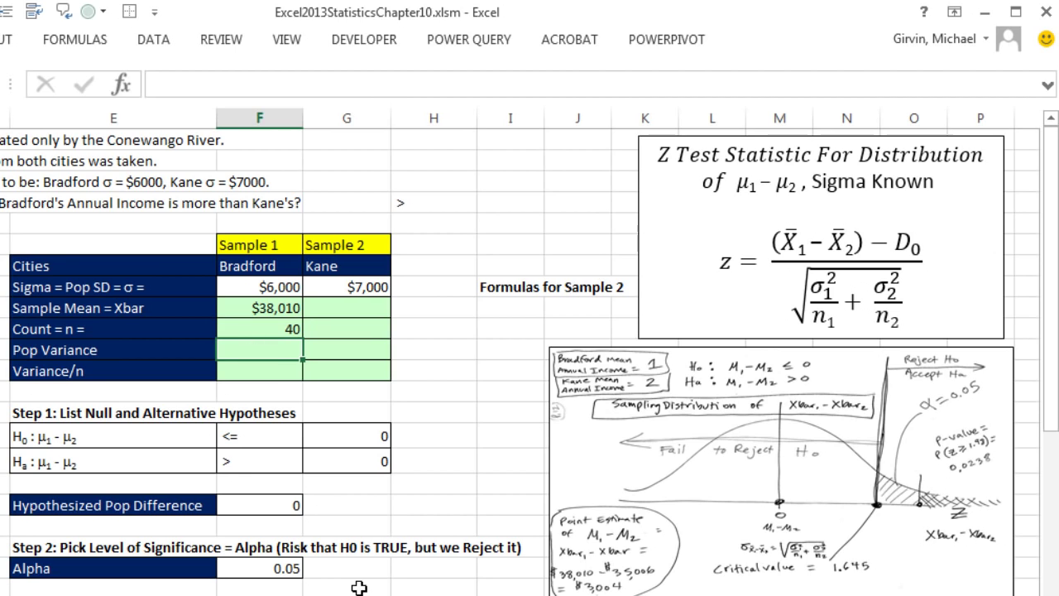
Calculate Bradford's population variance in F11 by squaring sigma with =F8^2.
{"action": "type", "text": "="}
{"action": "key", "text": "Up"}
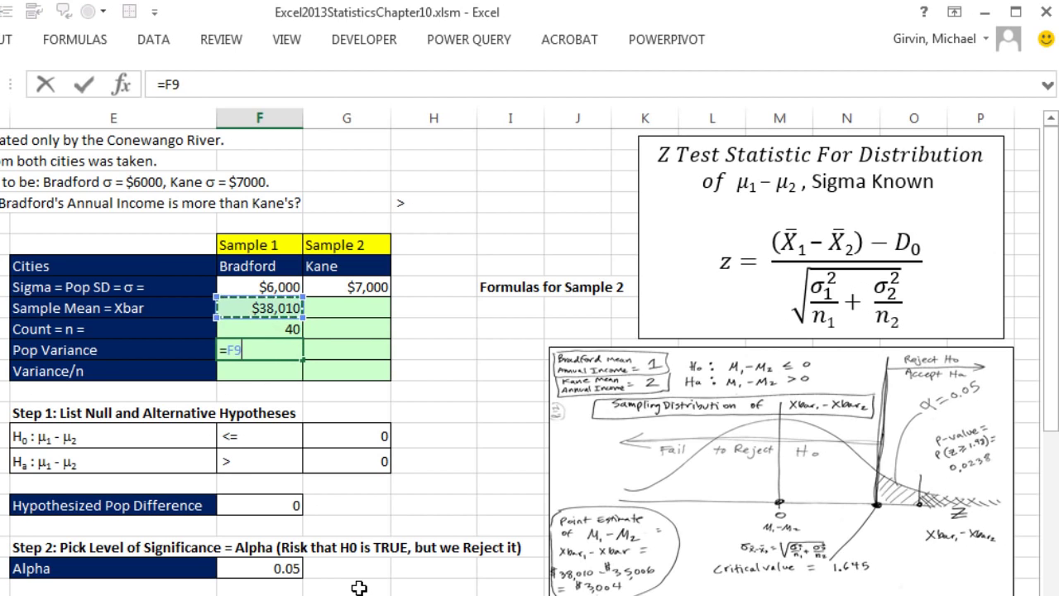
{"action": "key", "text": "Up"}
{"action": "type", "text": "^2"}
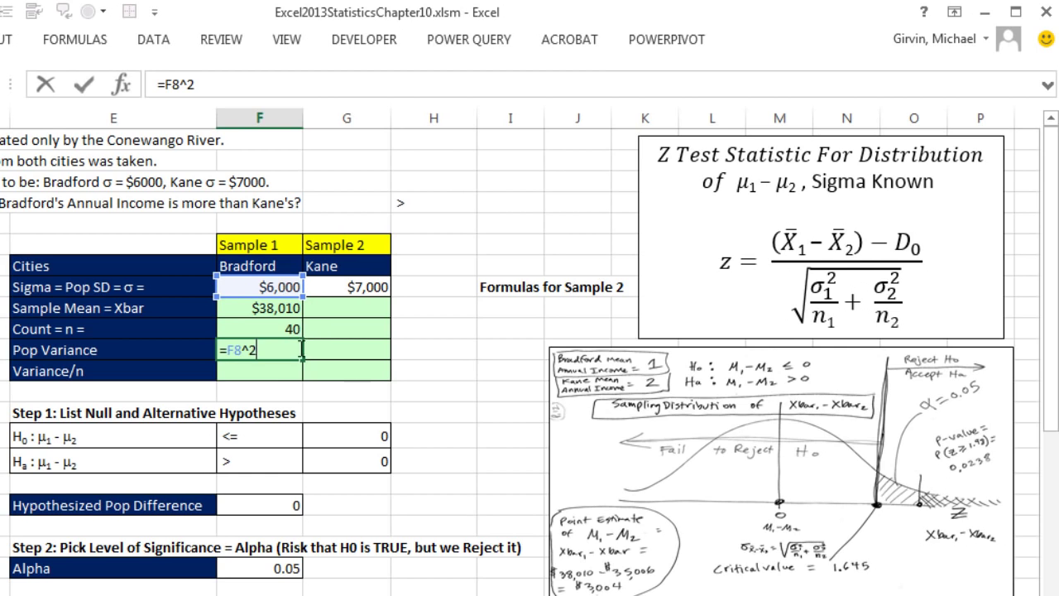
{"action": "key", "text": "Return"}
Calculate Bradford's variance divided by sample size in F12 with =F11/F10.
{"action": "type", "text": "="}
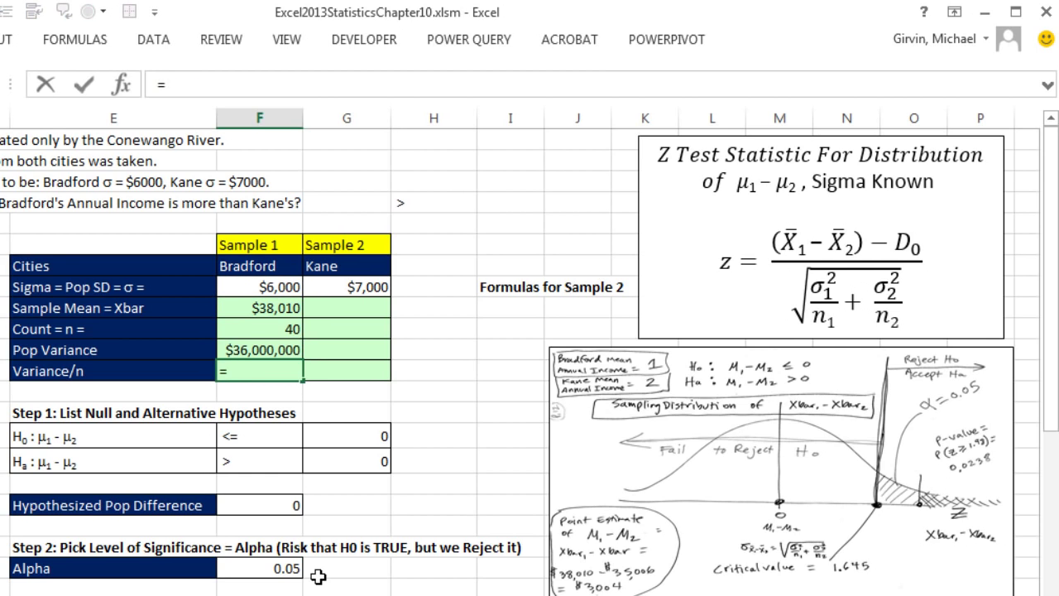
{"action": "key", "text": "Up"}
{"action": "type", "text": "/"}
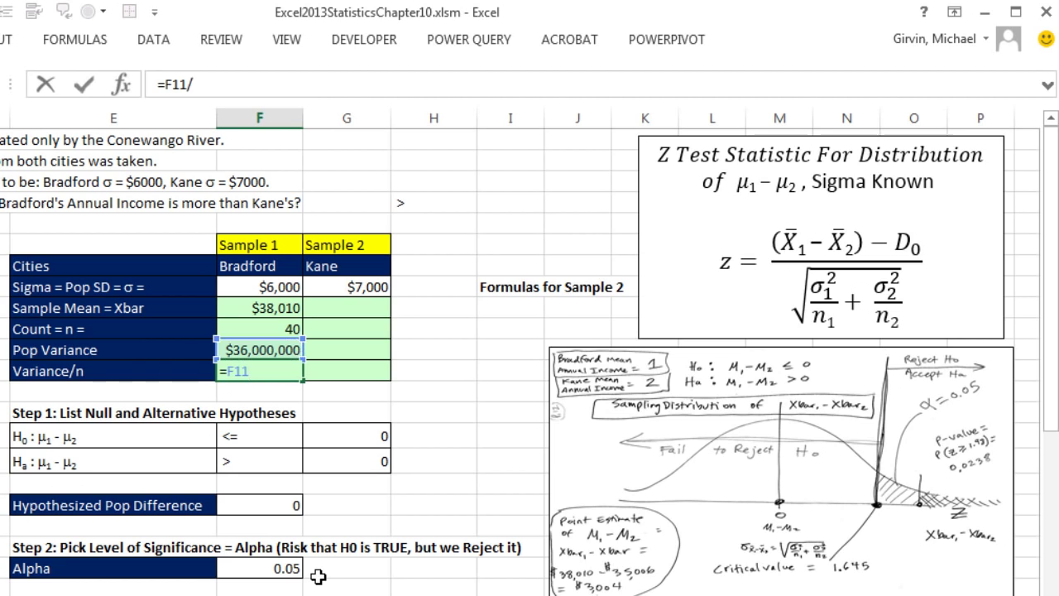
{"action": "key", "text": "Up"}
{"action": "key", "text": "Up"}
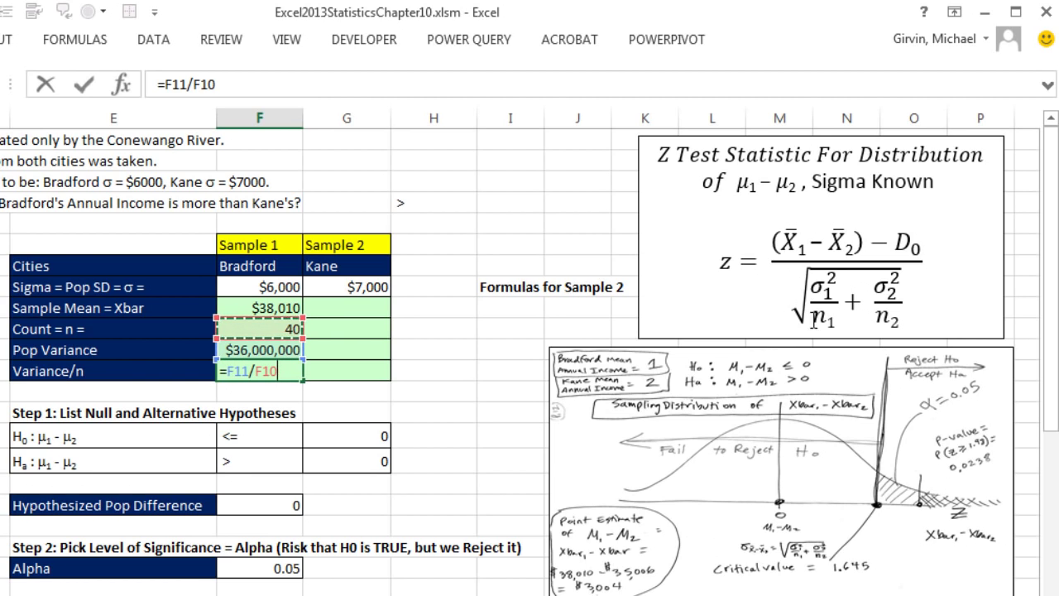
{"action": "key", "text": "Return"}
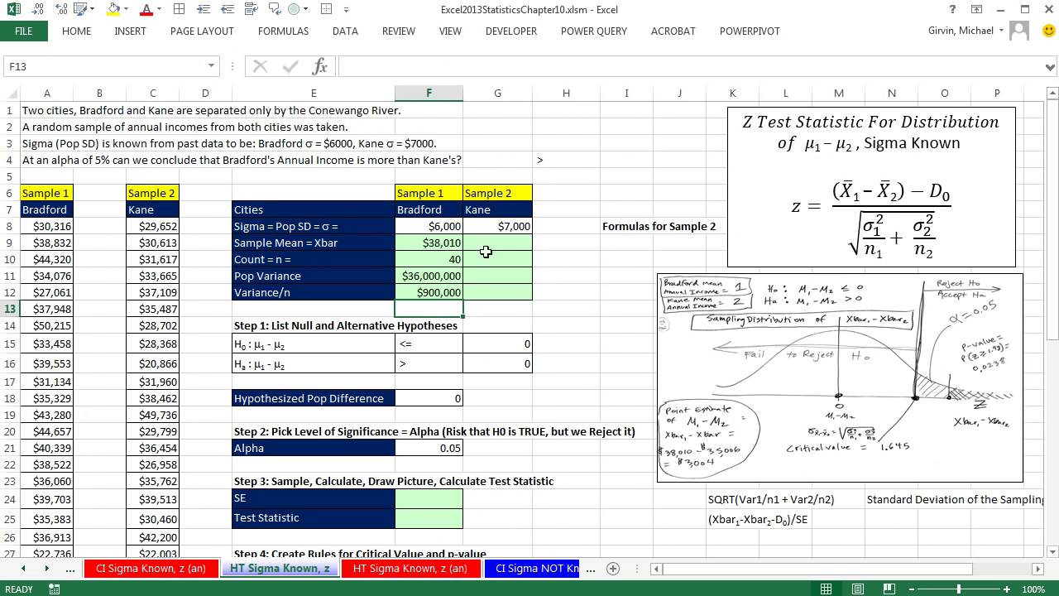
Calculate Kane's sample mean in G9 with the formula =AVERAGE(C8:C42).
{"action": "left_click", "coordinate": [510, 242]}
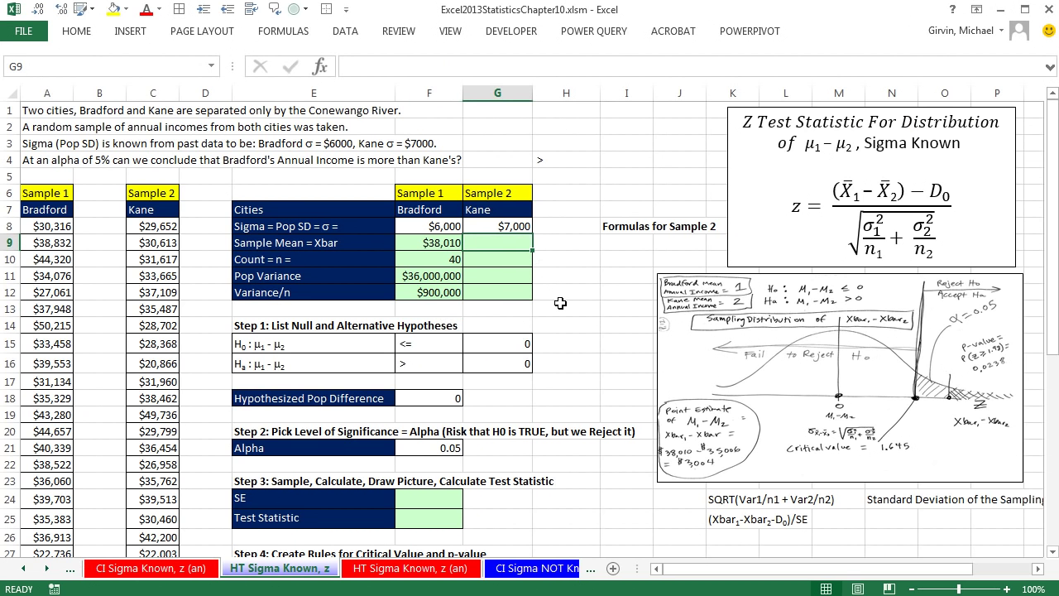
{"action": "type", "text": "=aver"}
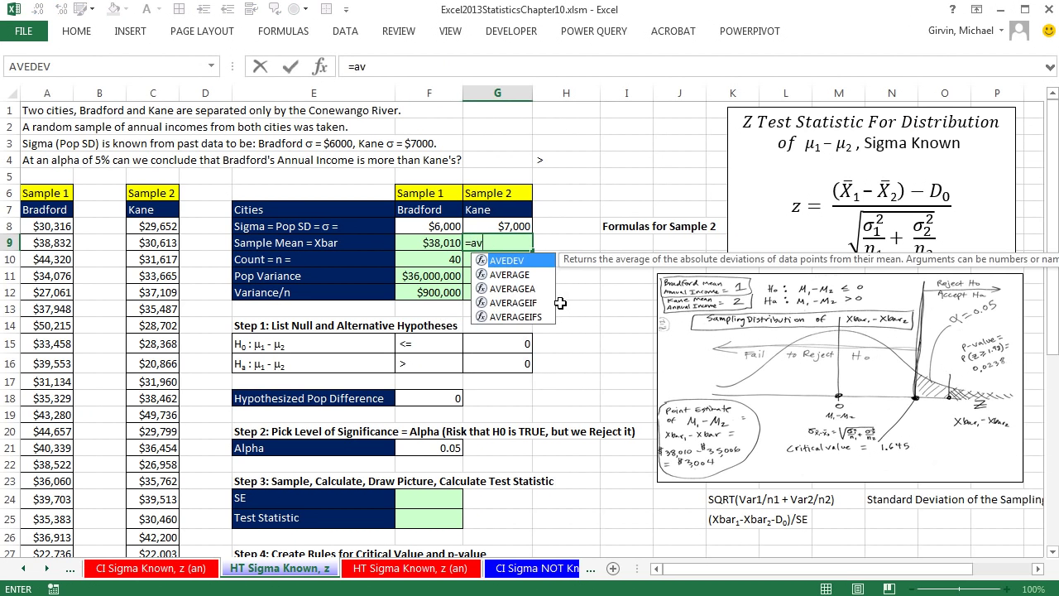
{"action": "key", "text": "Tab"}
{"action": "left_click", "coordinate": [153, 226]}
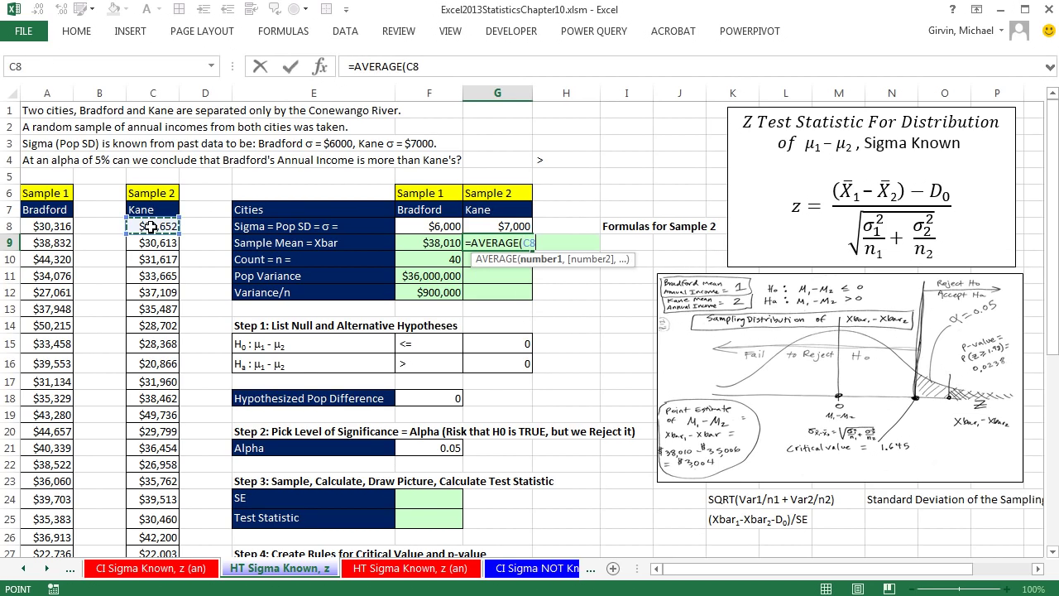
{"action": "key", "text": "ctrl+shift+Down"}
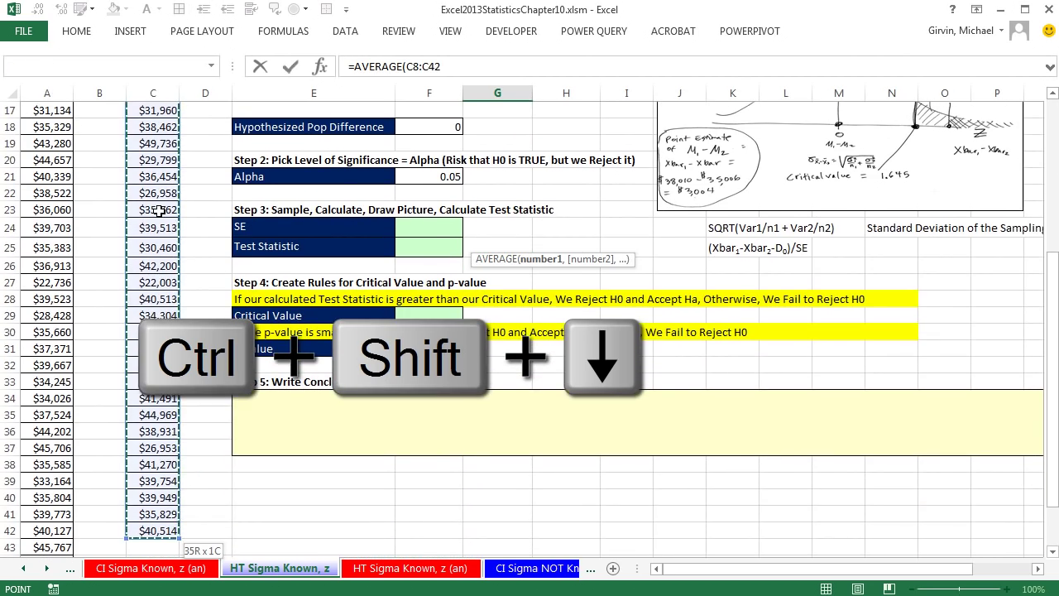
{"action": "key", "text": "ctrl+BackSpace"}
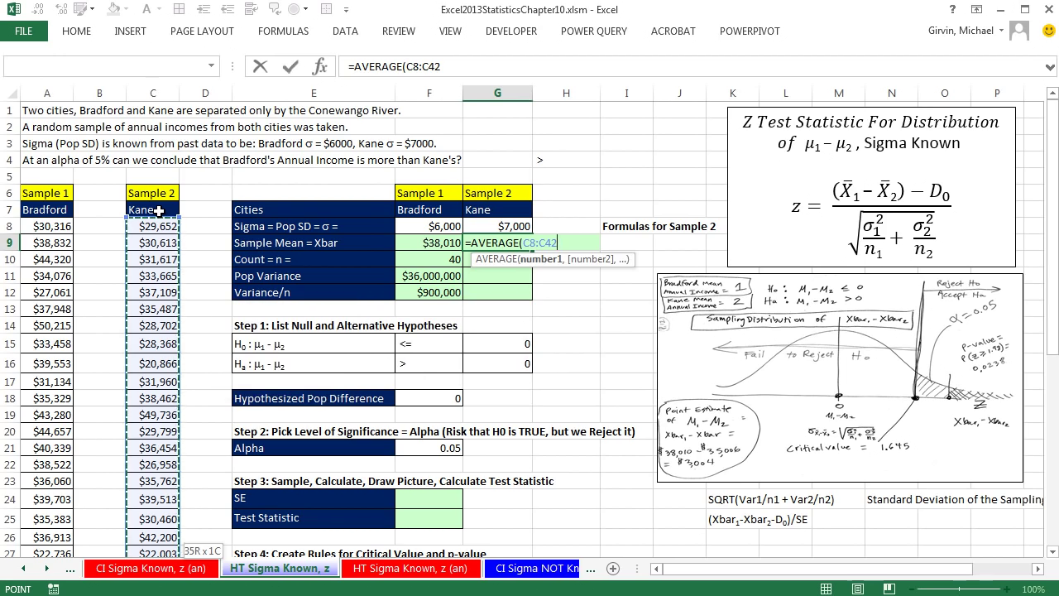
{"action": "key", "text": "Return"}
Count Kane's sample values in G10 with the formula =COUNT(C8:C42).
{"action": "type", "text": "=count"}
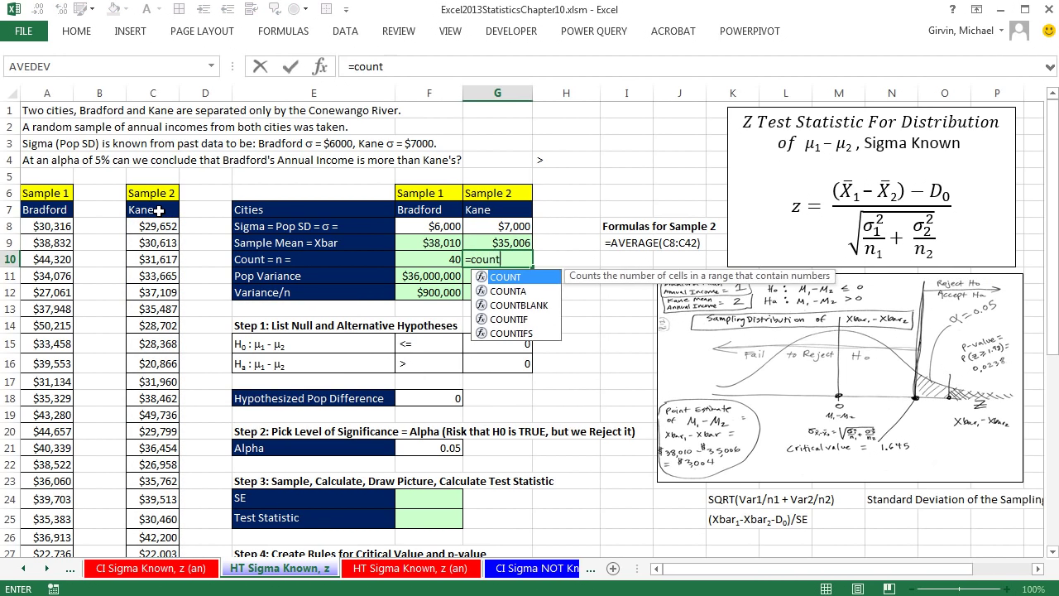
{"action": "key", "text": "Tab"}
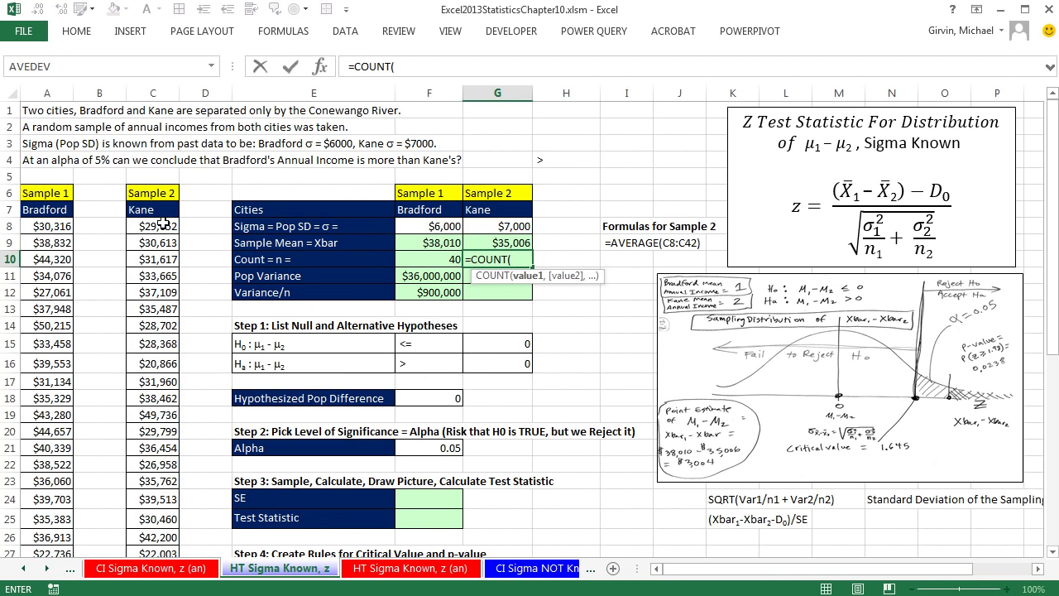
{"action": "left_click", "coordinate": [153, 227]}
{"action": "key", "text": "ctrl+shift+Down"}
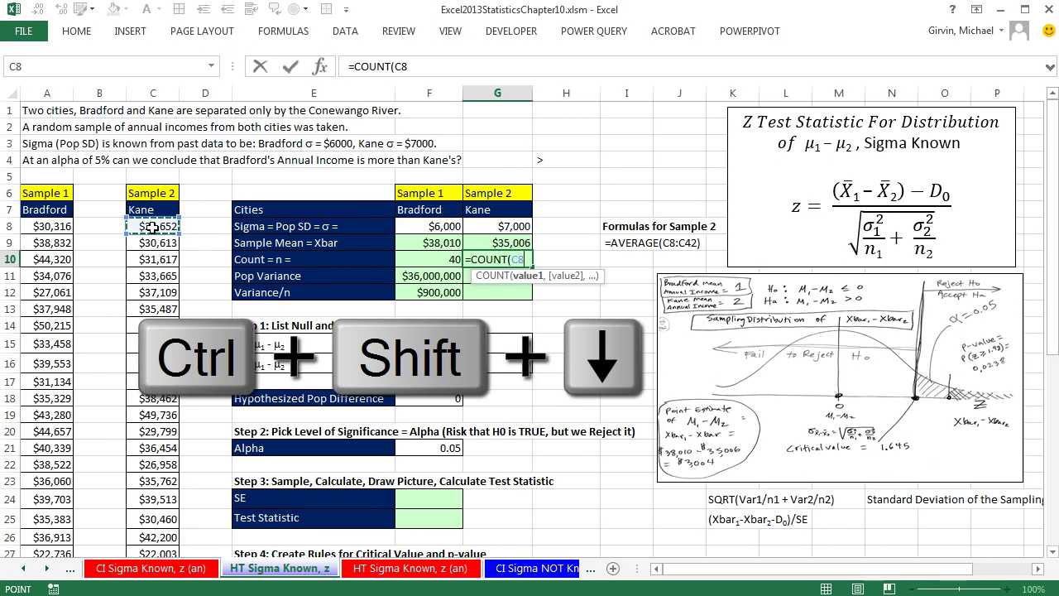
{"action": "key", "text": "ctrl+BackSpace"}
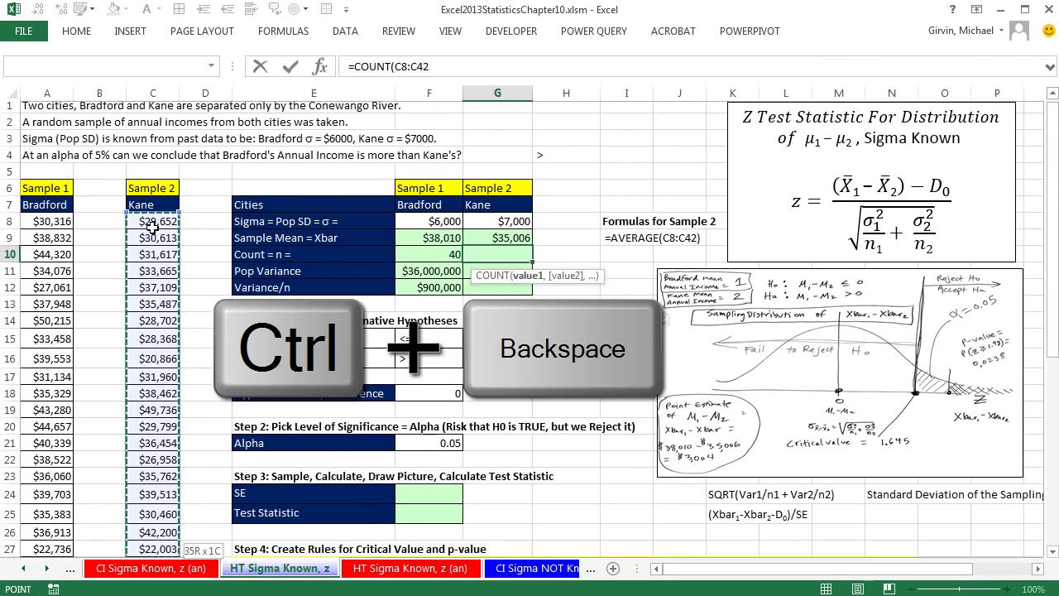
{"action": "key", "text": "Return"}
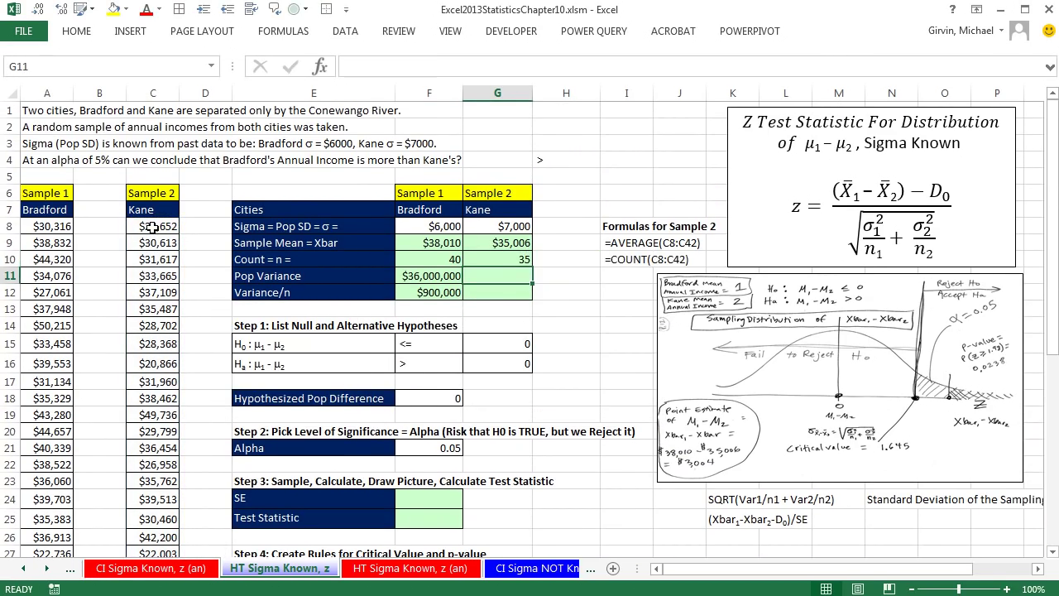
Calculate Kane's population variance in G11 by squaring sigma with =G8^2.
{"action": "type", "text": "="}
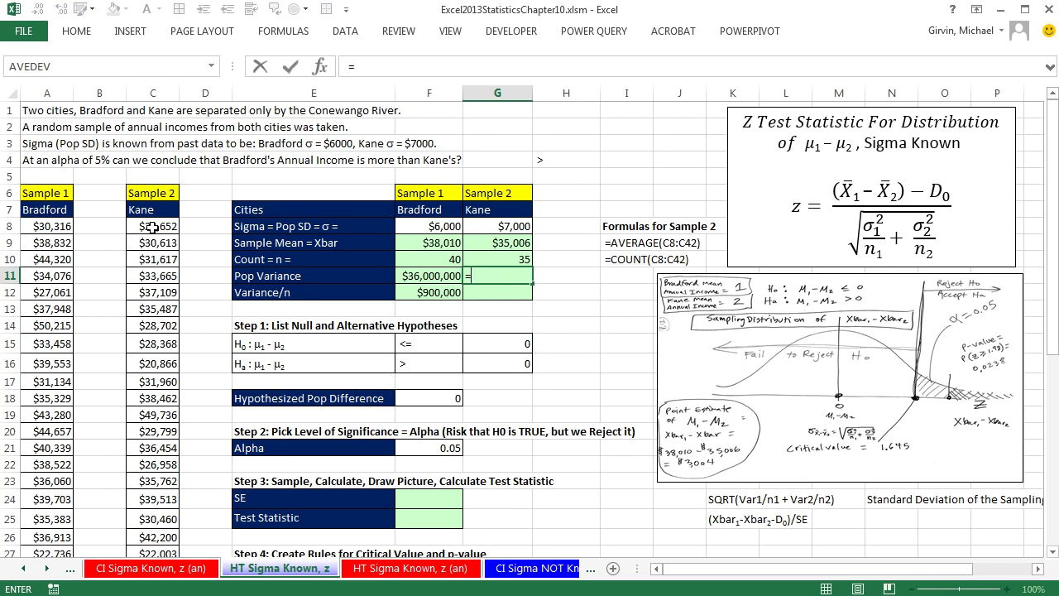
{"action": "key", "text": "Up"}
{"action": "key", "text": "Up"}
{"action": "key", "text": "Up"}
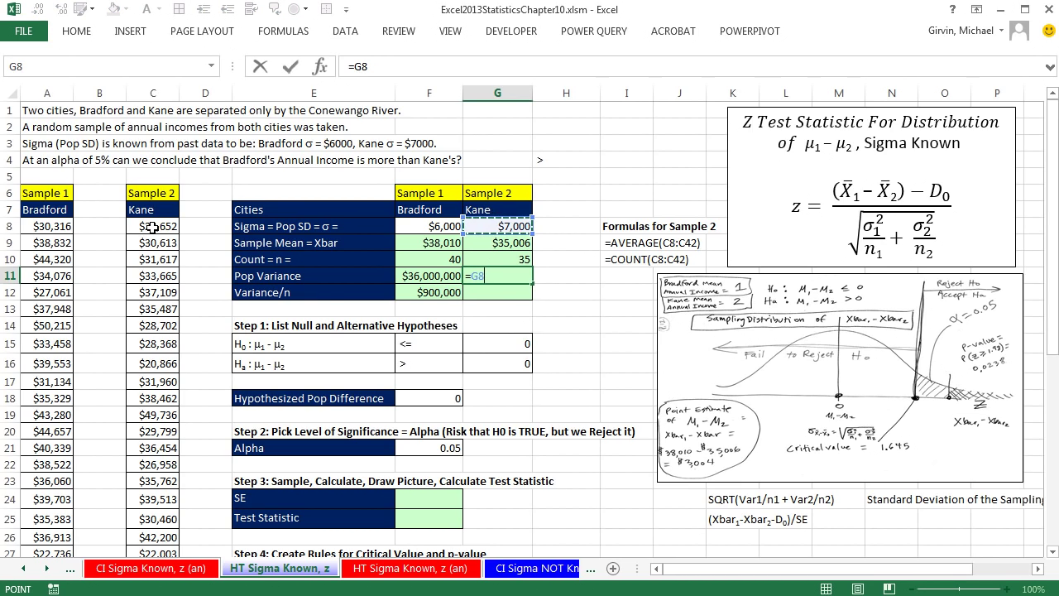
{"action": "type", "text": "^2"}
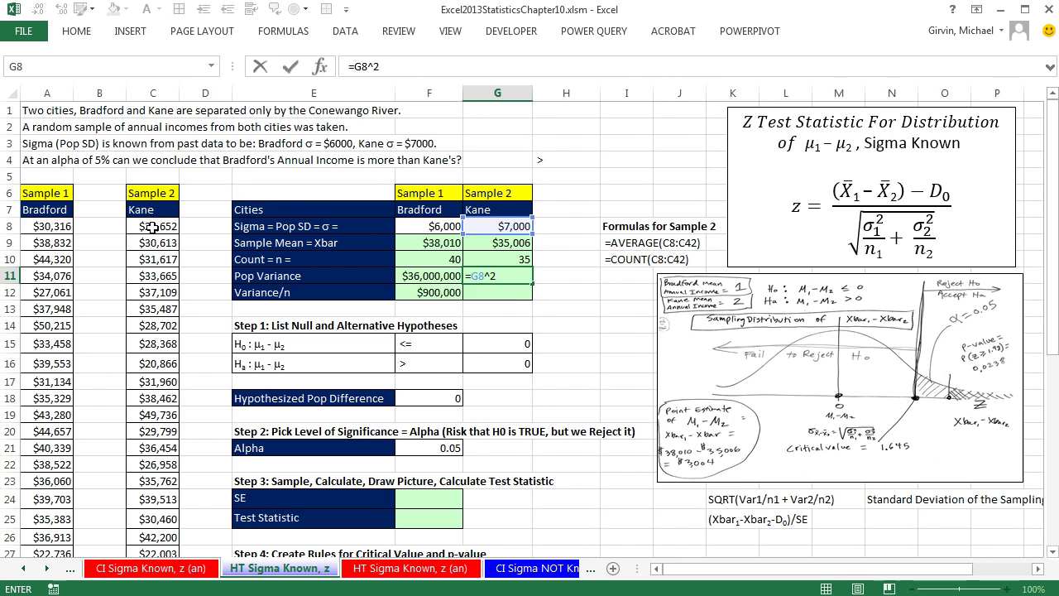
{"action": "key", "text": "Return"}
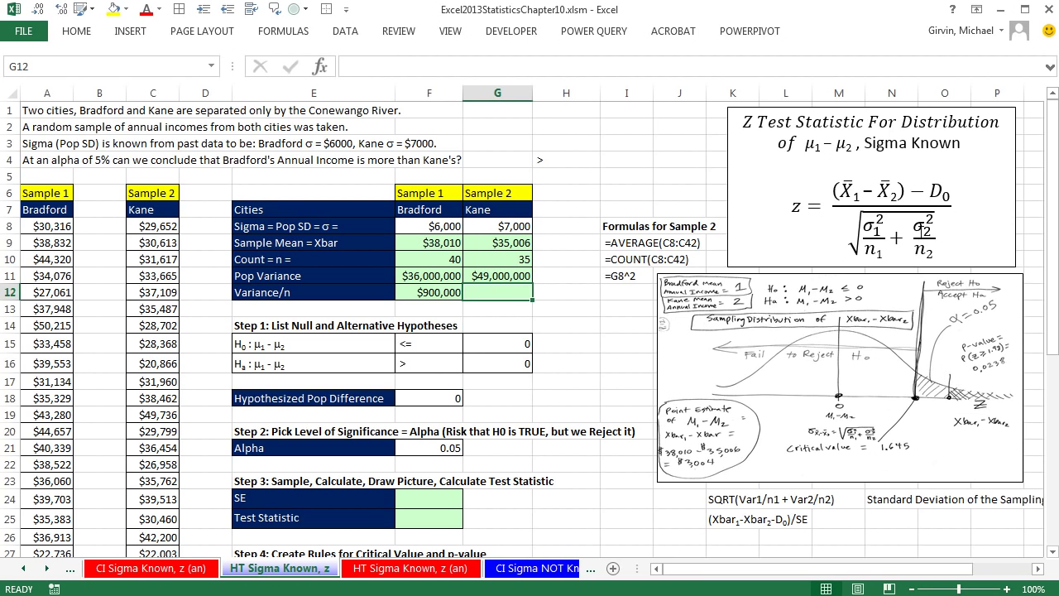
Calculate Kane's variance divided by sample size in G12 with =G11/G10.
{"action": "type", "text": "="}
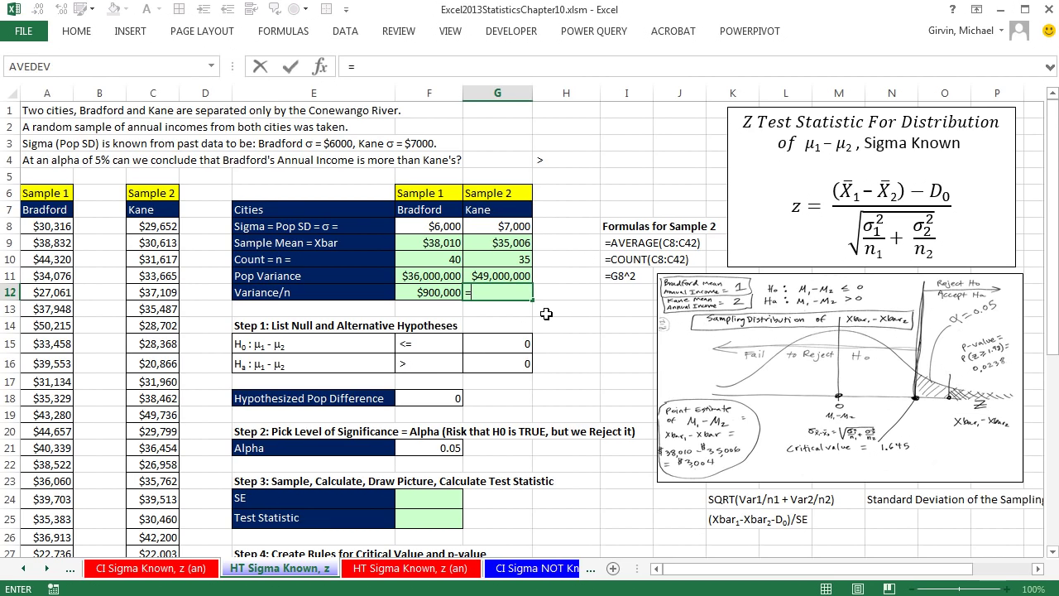
{"action": "key", "text": "Up"}
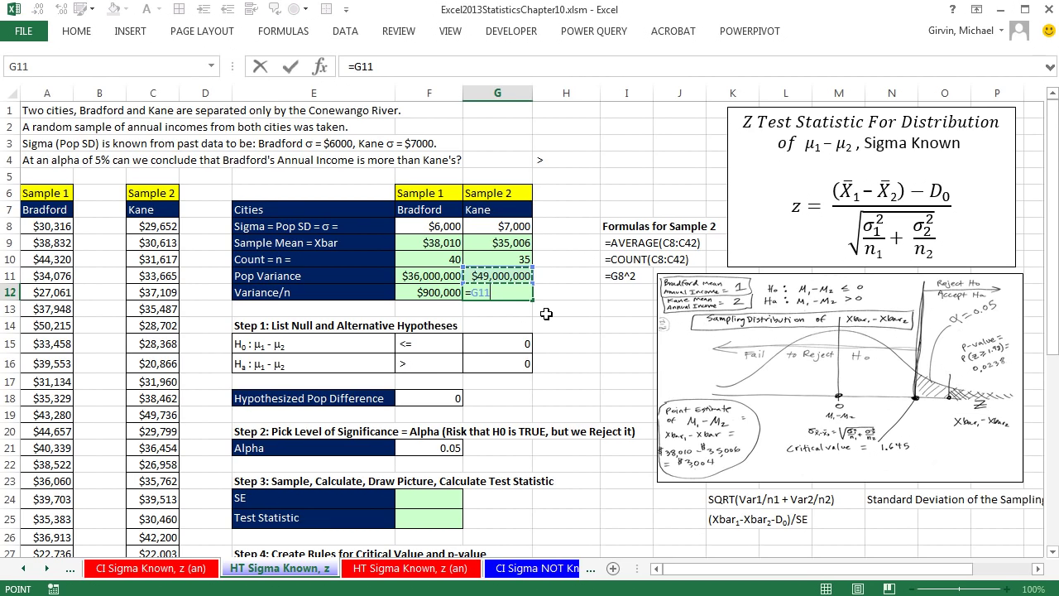
{"action": "type", "text": "/"}
{"action": "key", "text": "Up"}
{"action": "key", "text": "Up"}
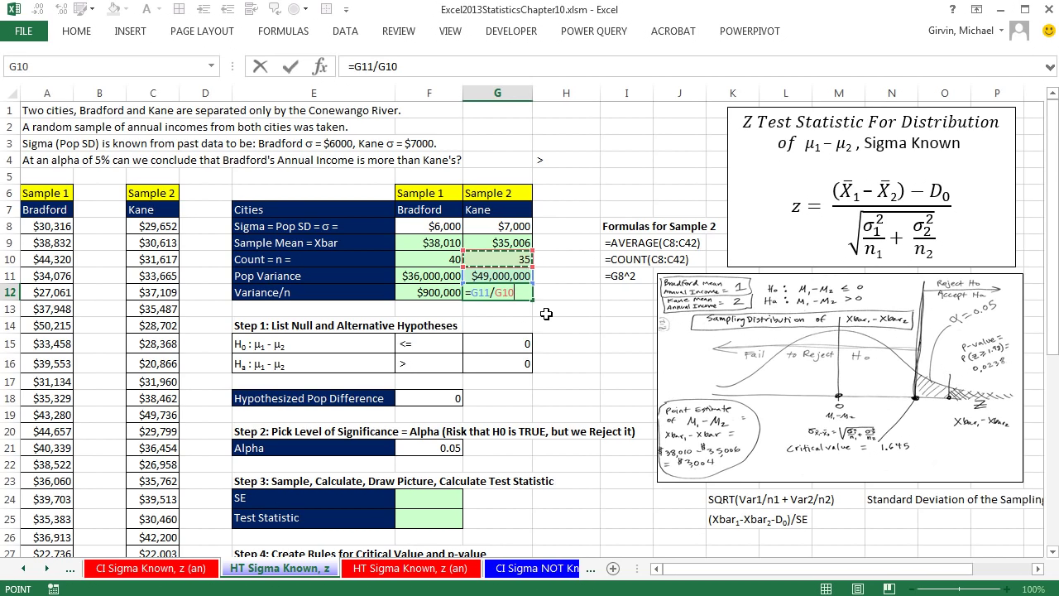
{"action": "key", "text": "Return"}
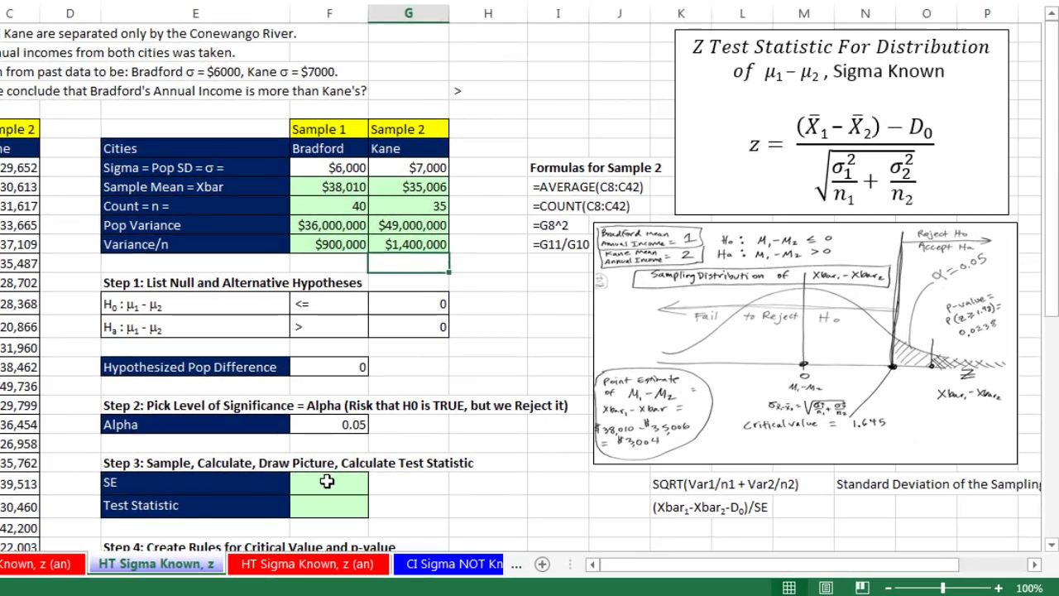
Calculate the standard error in F24 with the formula =SQRT(SUM(F12:G12)).
{"action": "left_click", "coordinate": [451, 500]}
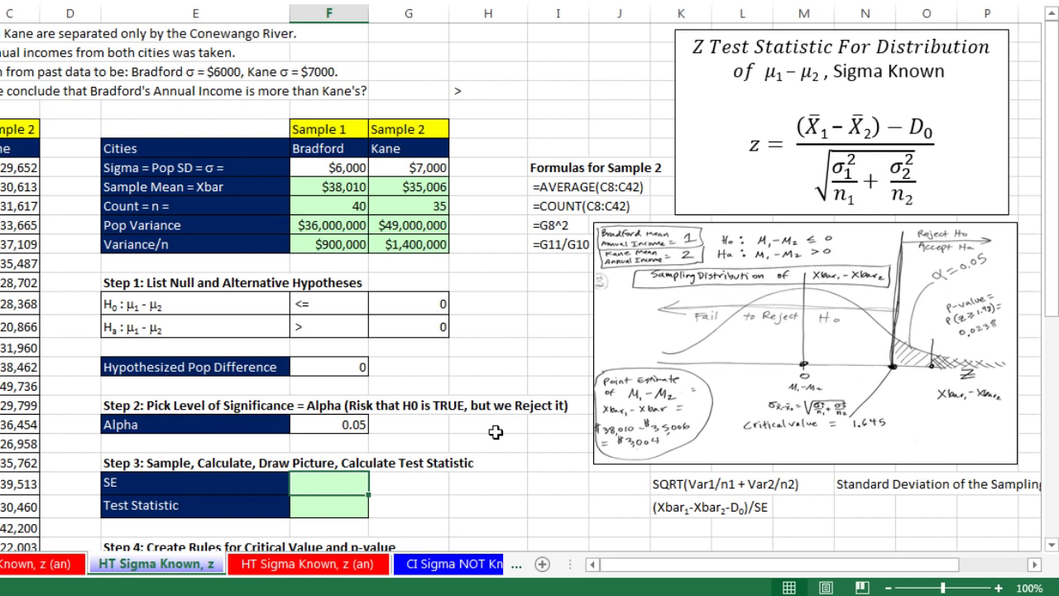
{"action": "type", "text": "=sqr"}
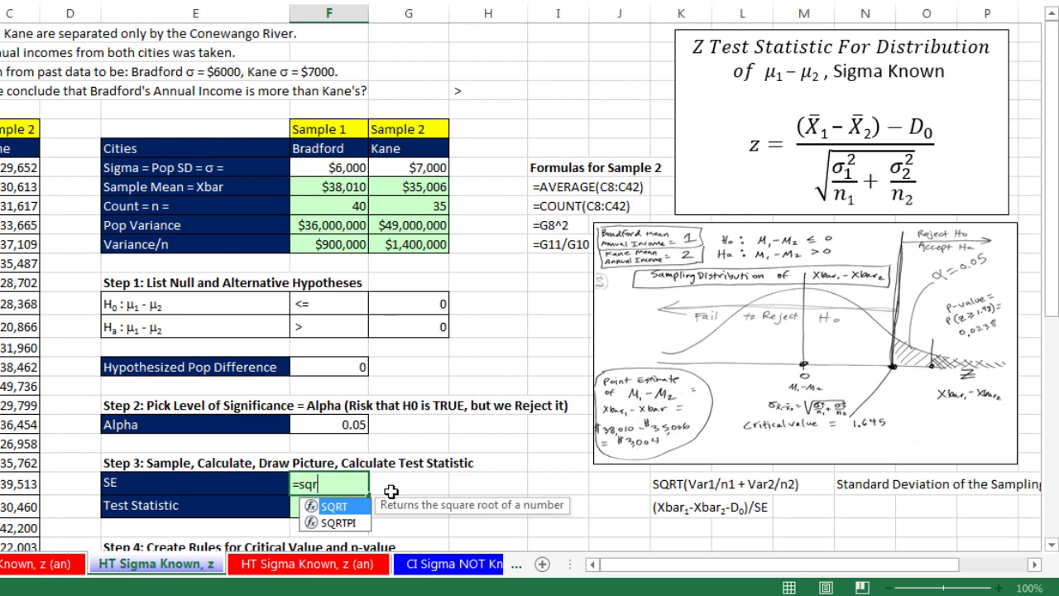
{"action": "key", "text": "Tab"}
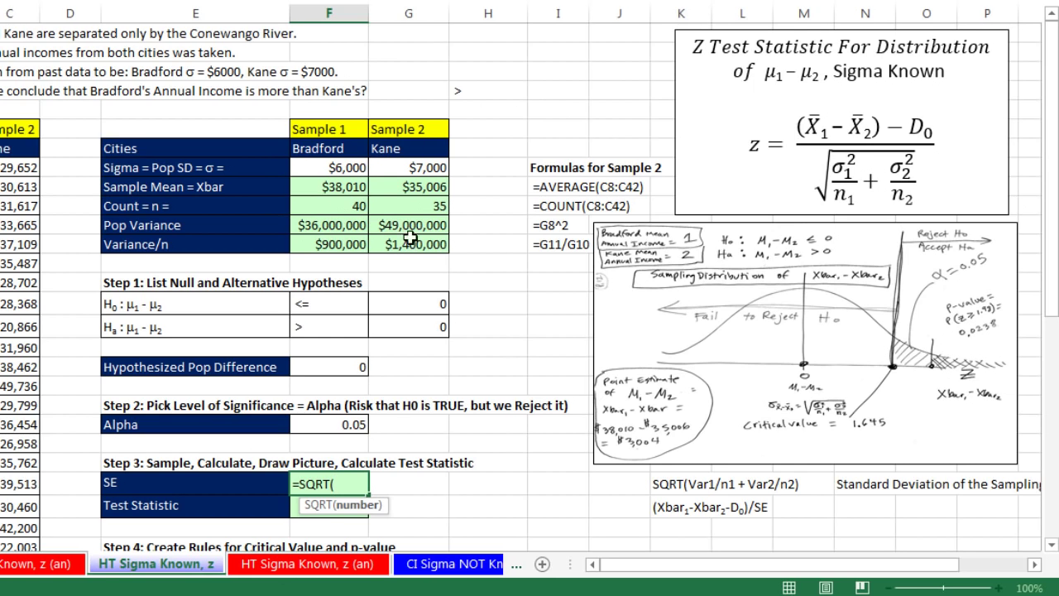
{"action": "type", "text": "sum"}
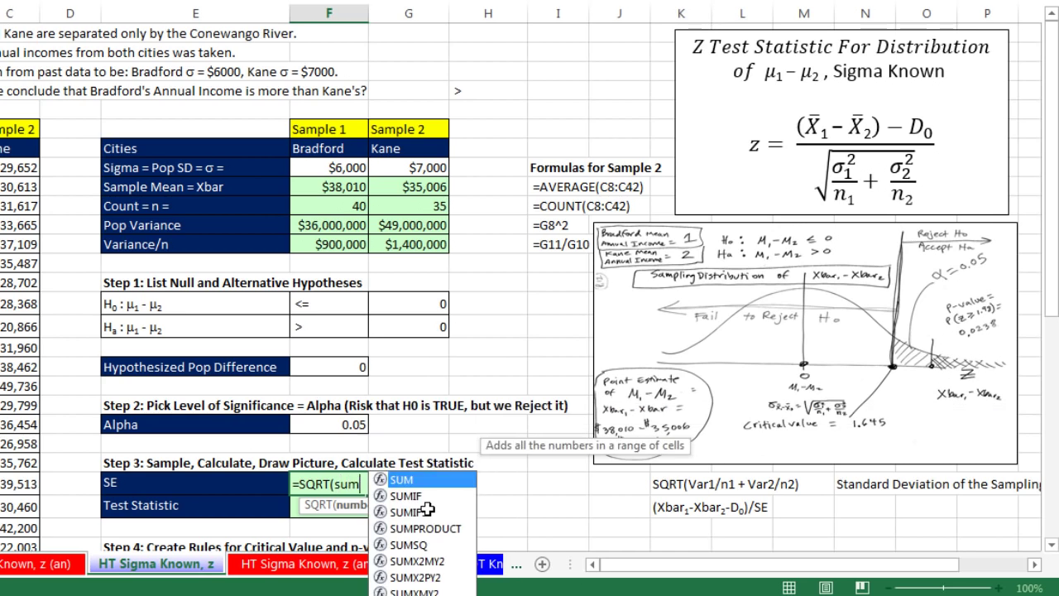
{"action": "key", "text": "Tab"}
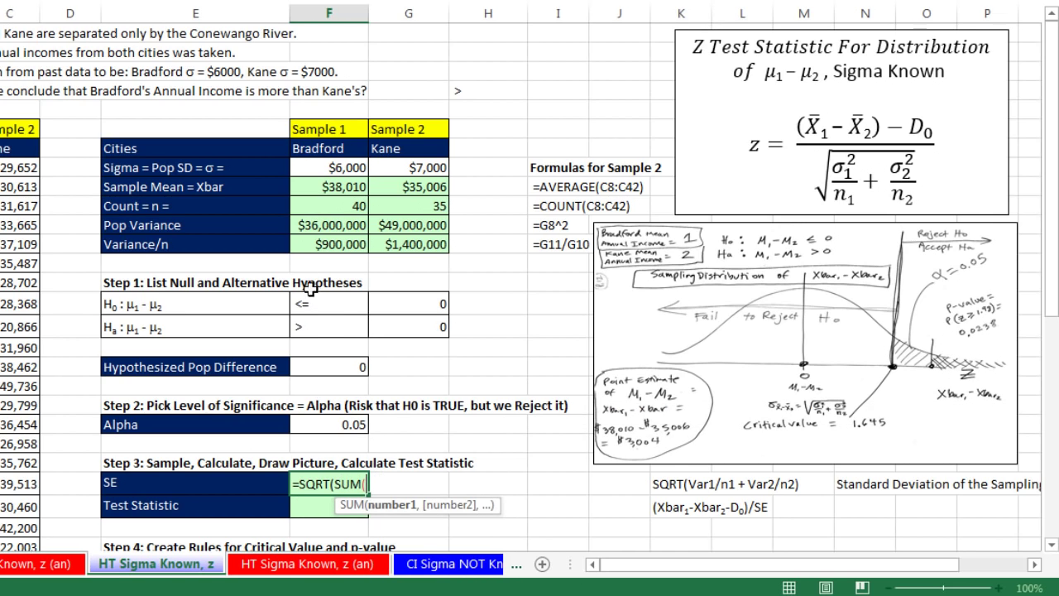
{"action": "left_click_drag", "start_coordinate": [307, 246], "coordinate": [424, 246]}
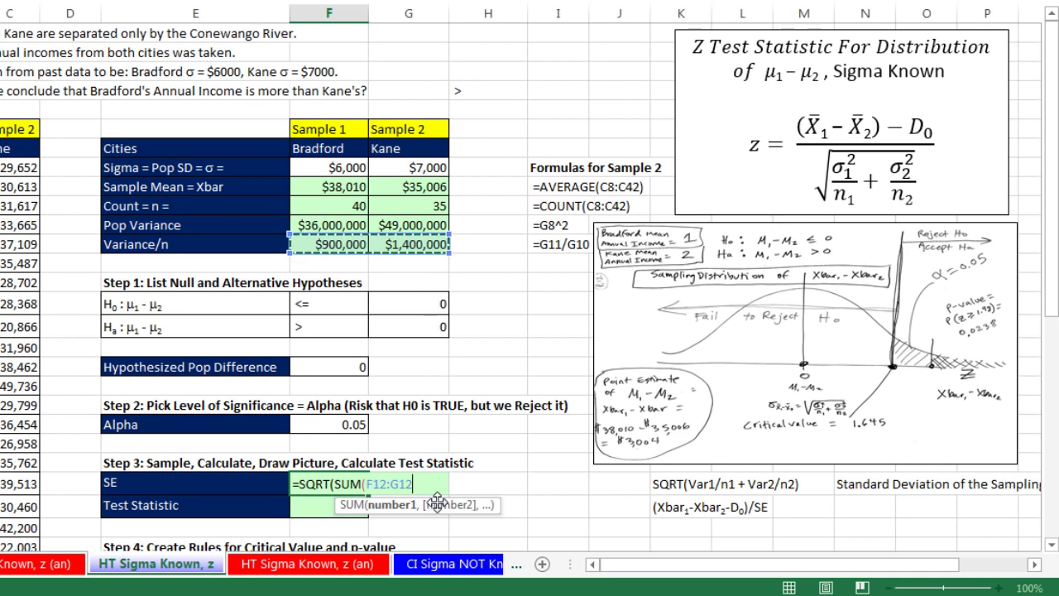
{"action": "type", "text": "))"}
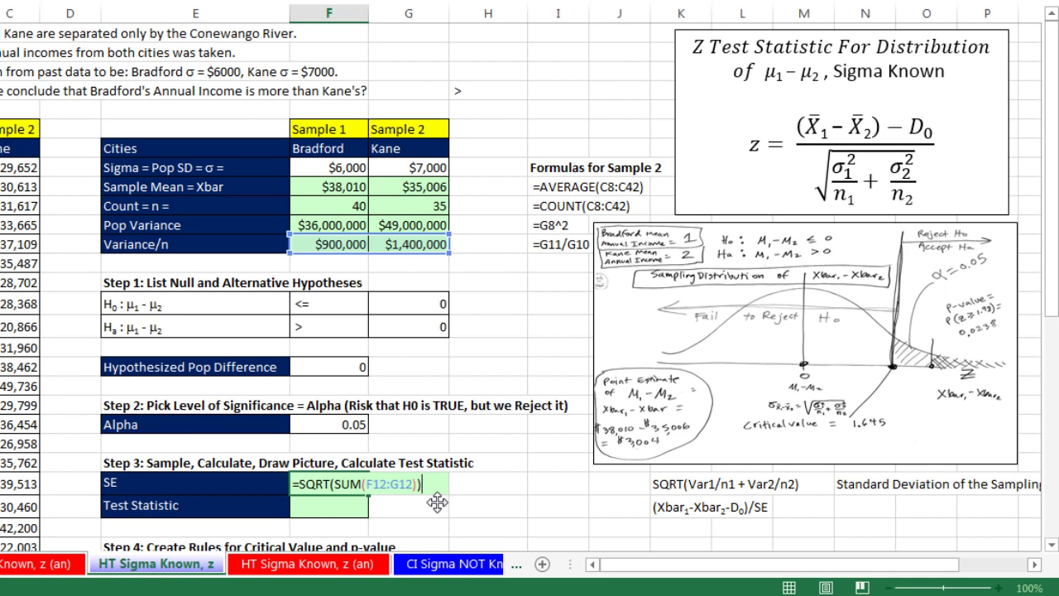
{"action": "key", "text": "Return"}
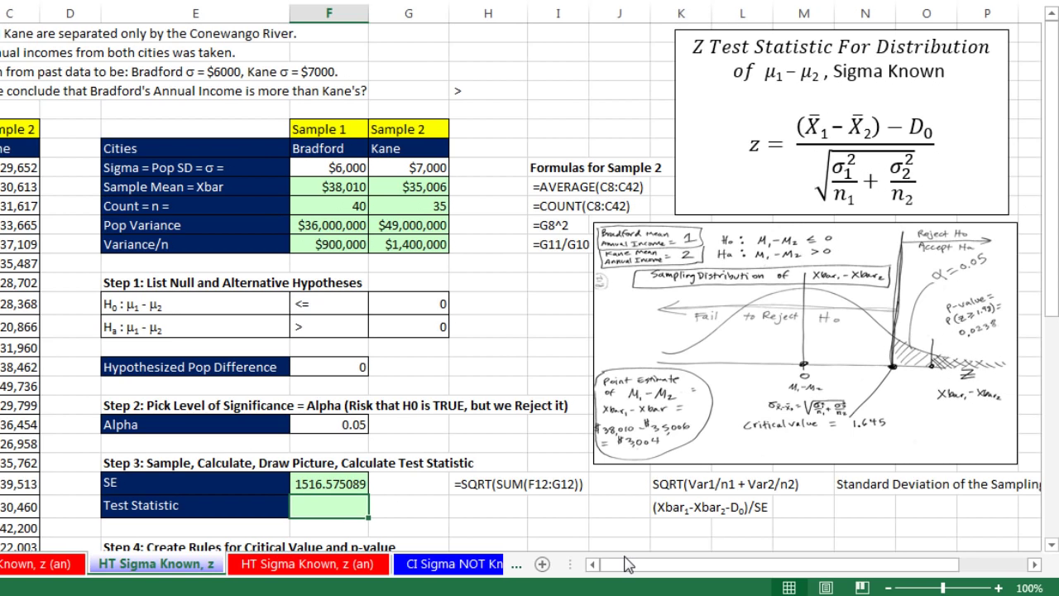
Calculate the z test statistic in F25 with the formula =(F9-G9-F18)/F24.
{"action": "type", "text": "=("}
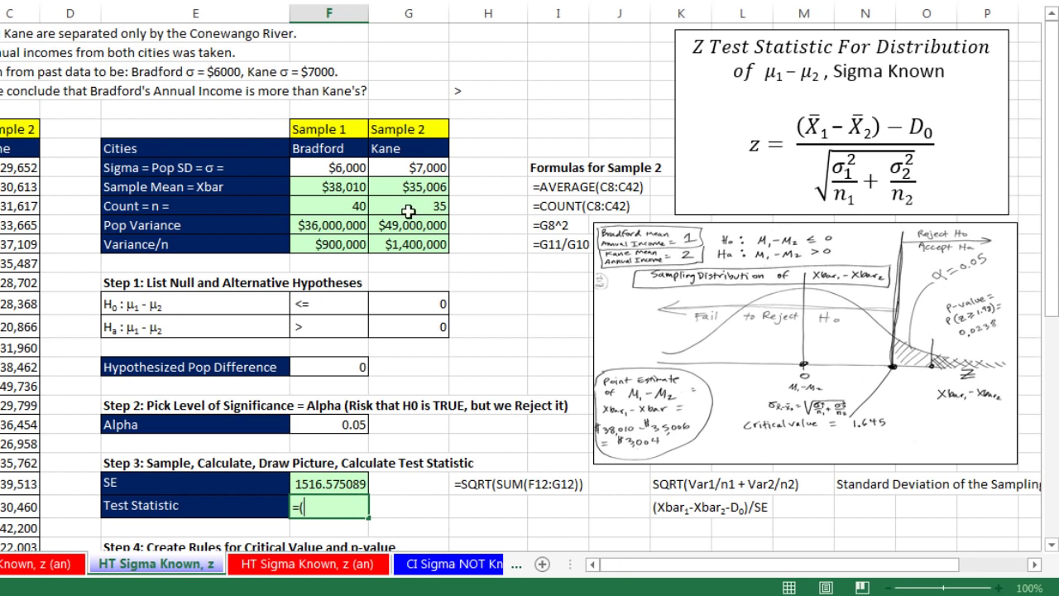
{"action": "left_click", "coordinate": [313, 186]}
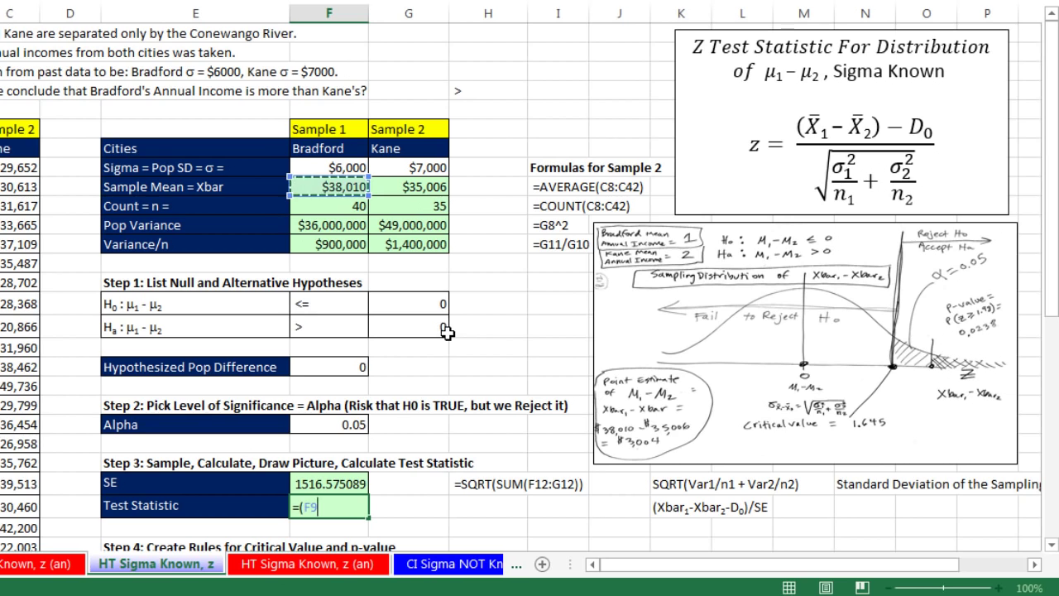
{"action": "type", "text": "-"}
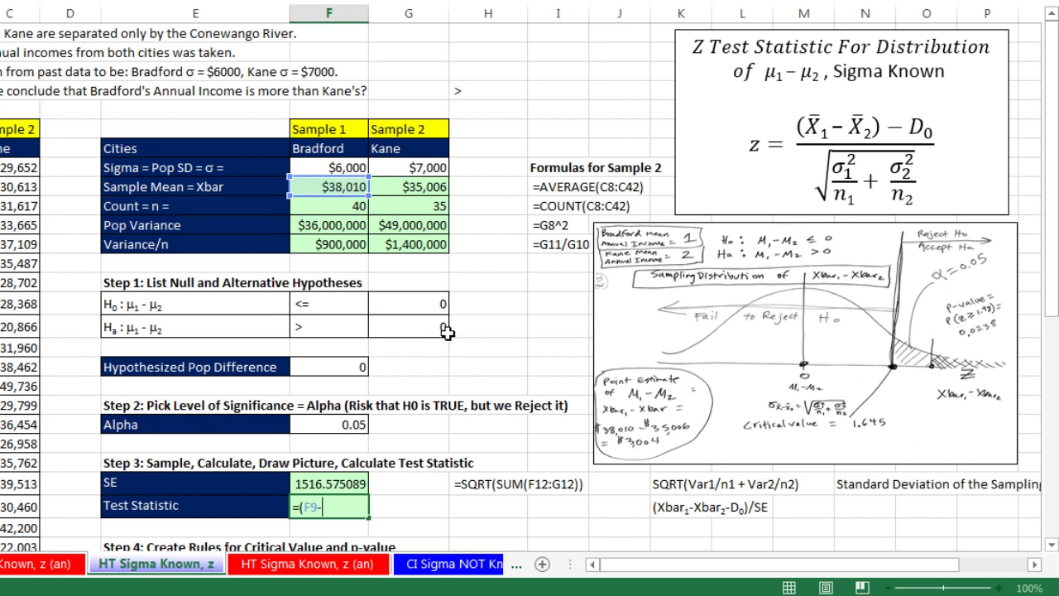
{"action": "left_click", "coordinate": [412, 187]}
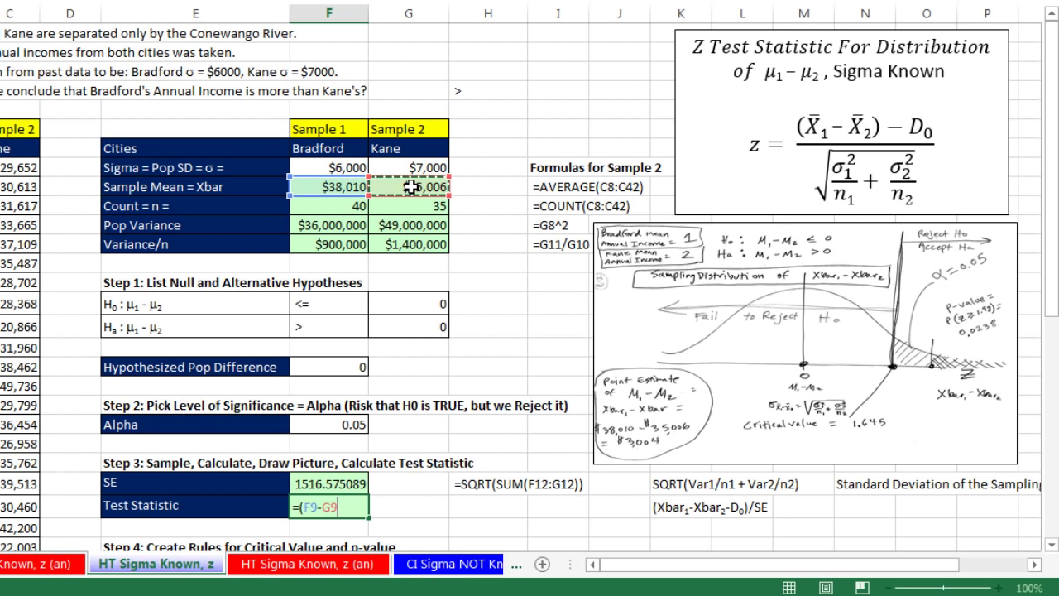
{"action": "type", "text": "-"}
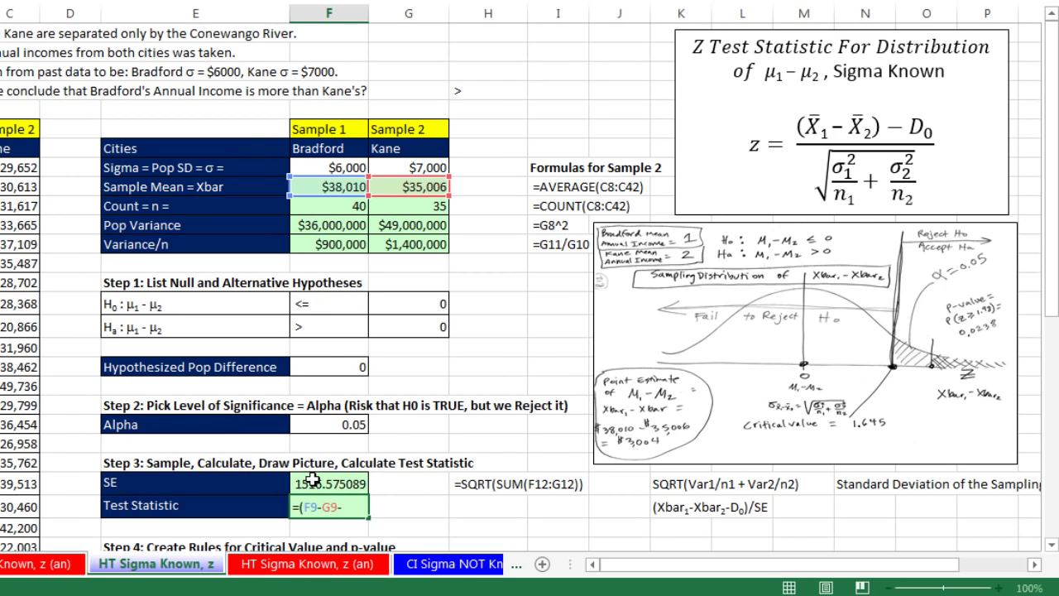
{"action": "left_click", "coordinate": [346, 366]}
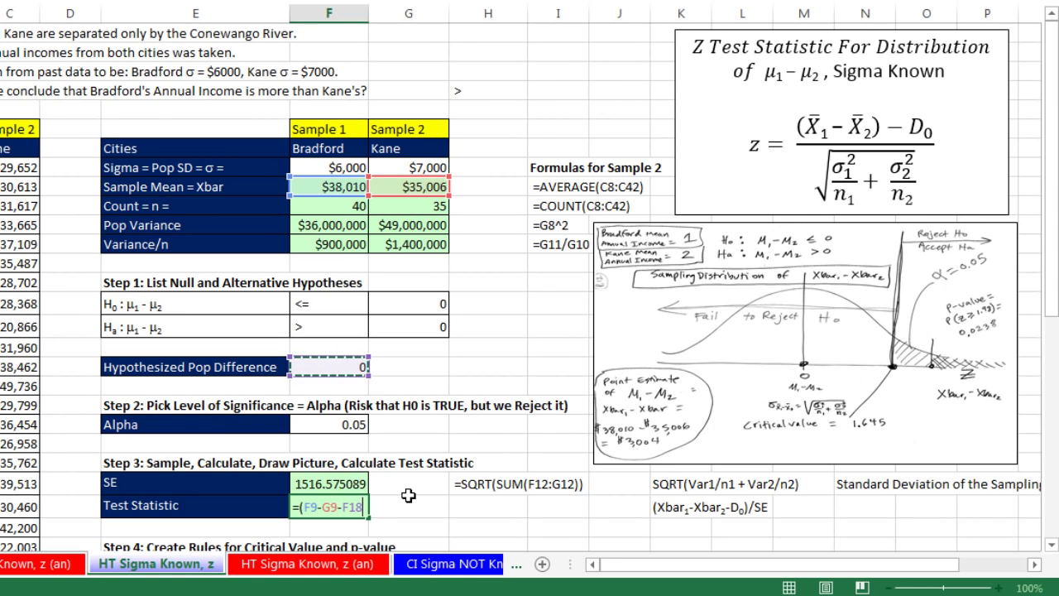
{"action": "type", "text": ")"}
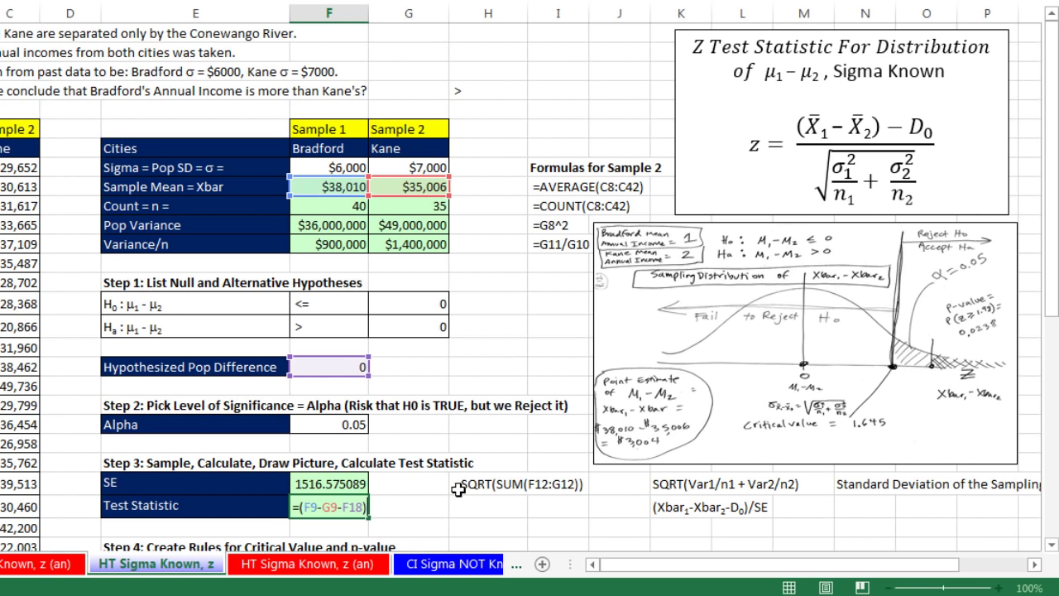
{"action": "type", "text": "/"}
{"action": "left_click", "coordinate": [330, 483]}
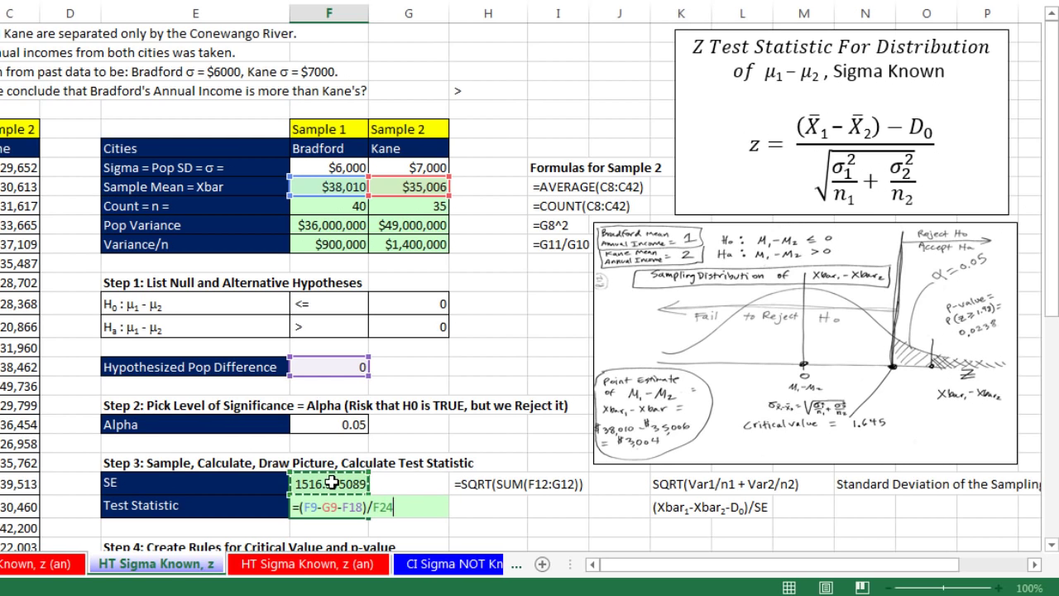
{"action": "key", "text": "Return"}
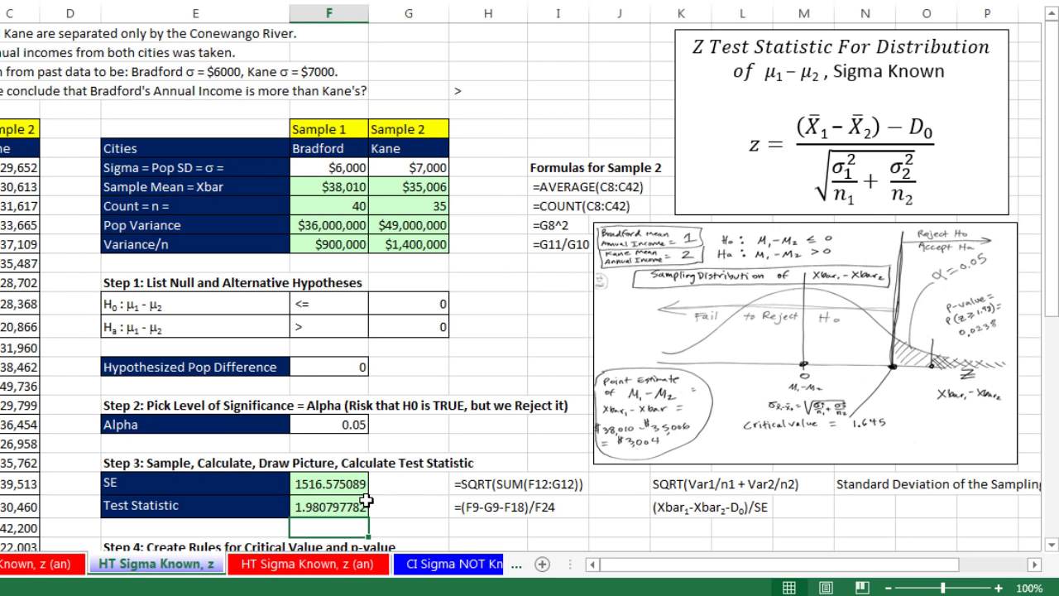
Calculate the upper-tail critical value in F29 from alpha with the formula =NORM.S.INV(1-F21).
{"action": "scroll", "coordinate": [365, 500], "scroll_direction": "down", "scroll_amount": 2}
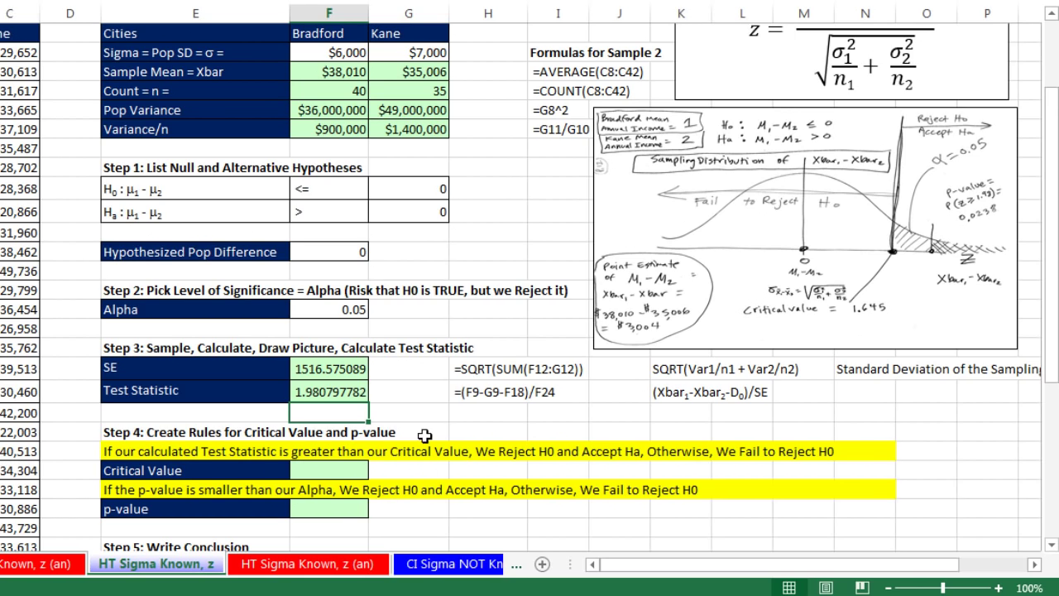
{"action": "left_click", "coordinate": [336, 475]}
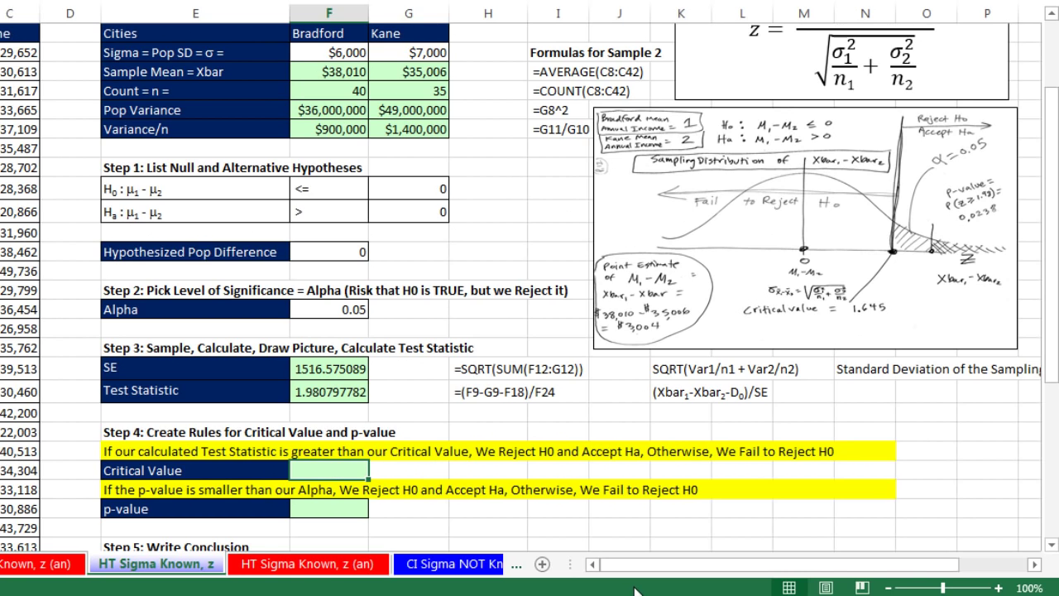
{"action": "type", "text": "=nor"}
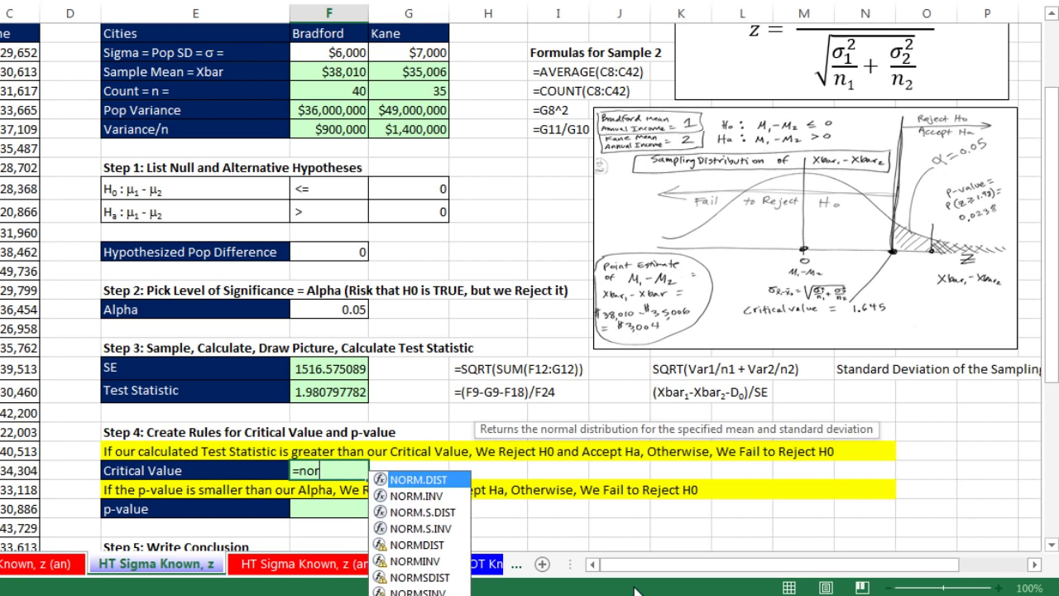
{"action": "type", "text": "m.s"}
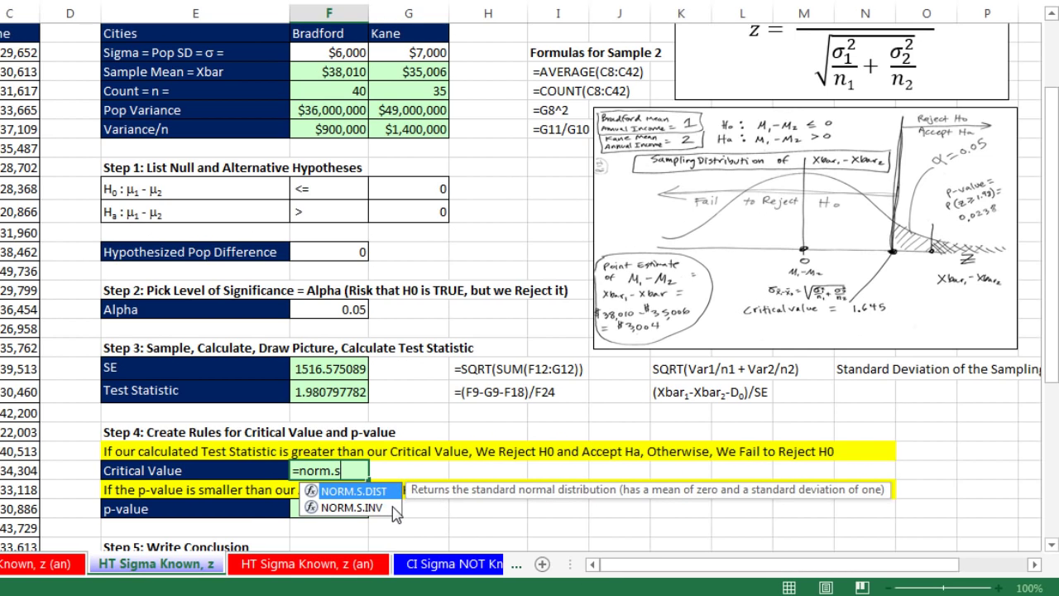
{"action": "left_click", "coordinate": [393, 506]}
{"action": "double_click", "coordinate": [394, 506]}
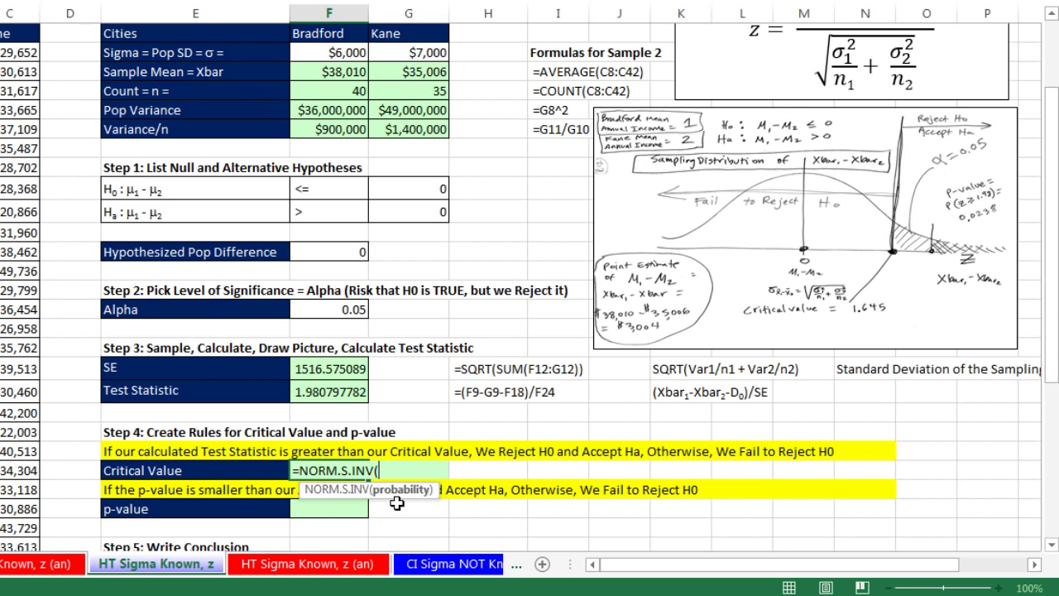
{"action": "type", "text": "1-"}
{"action": "left_click", "coordinate": [354, 308]}
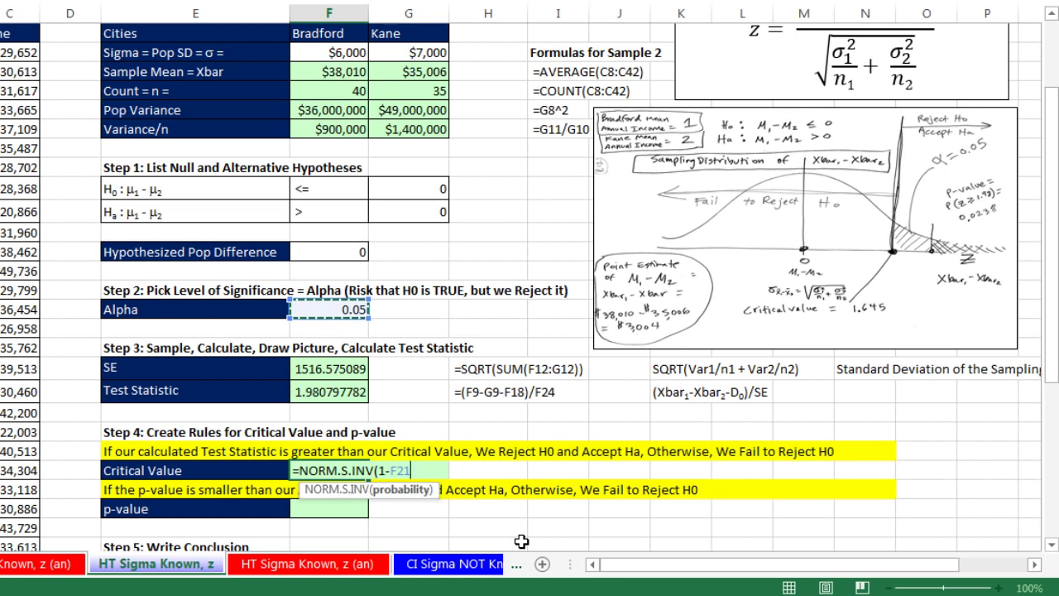
{"action": "type", "text": ")"}
{"action": "key", "text": "Return"}
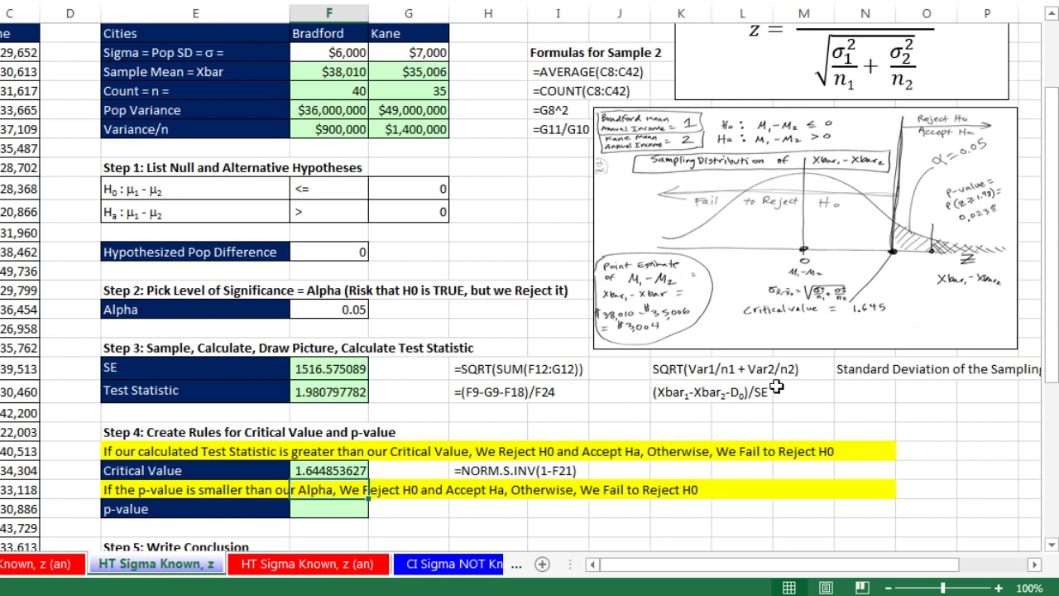
Calculate the upper-tail p-value in F31 from the test statistic with the formula =1-NORM.S.DIST(F25,1).
{"action": "left_click", "coordinate": [347, 509]}
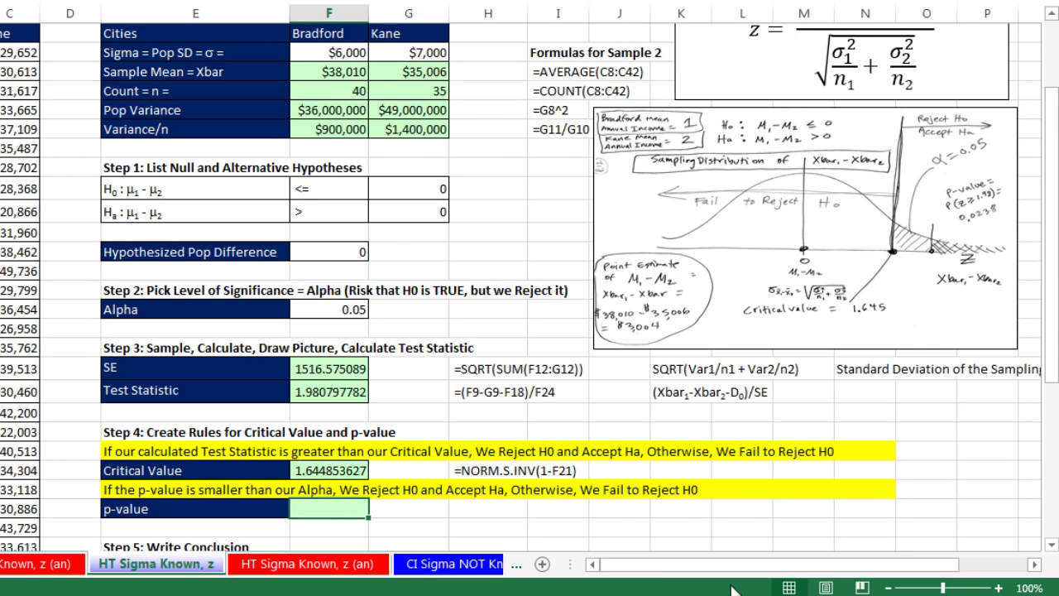
{"action": "type", "text": "=norm."}
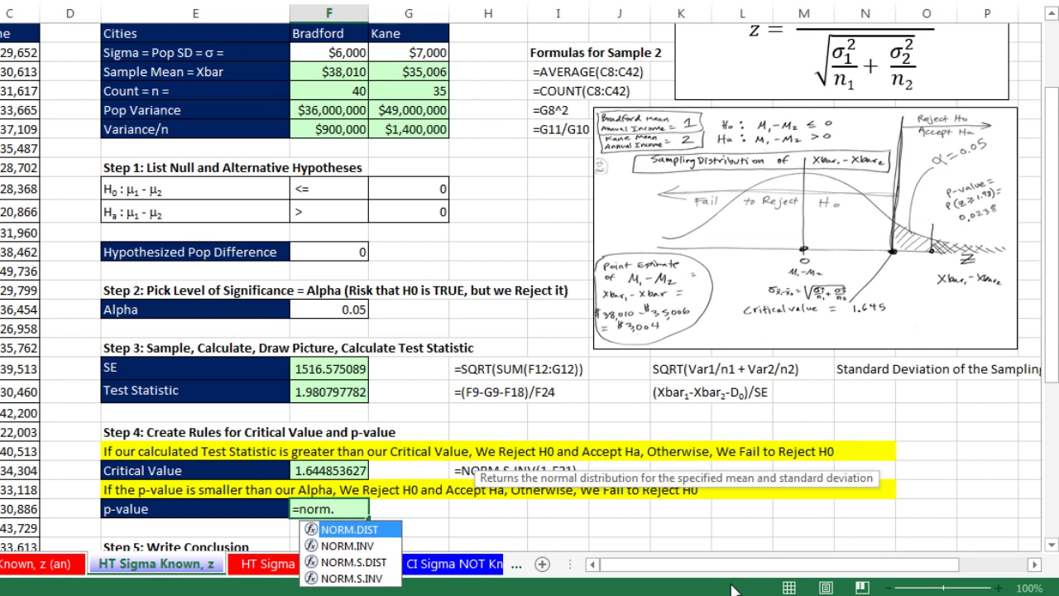
{"action": "type", "text": "s"}
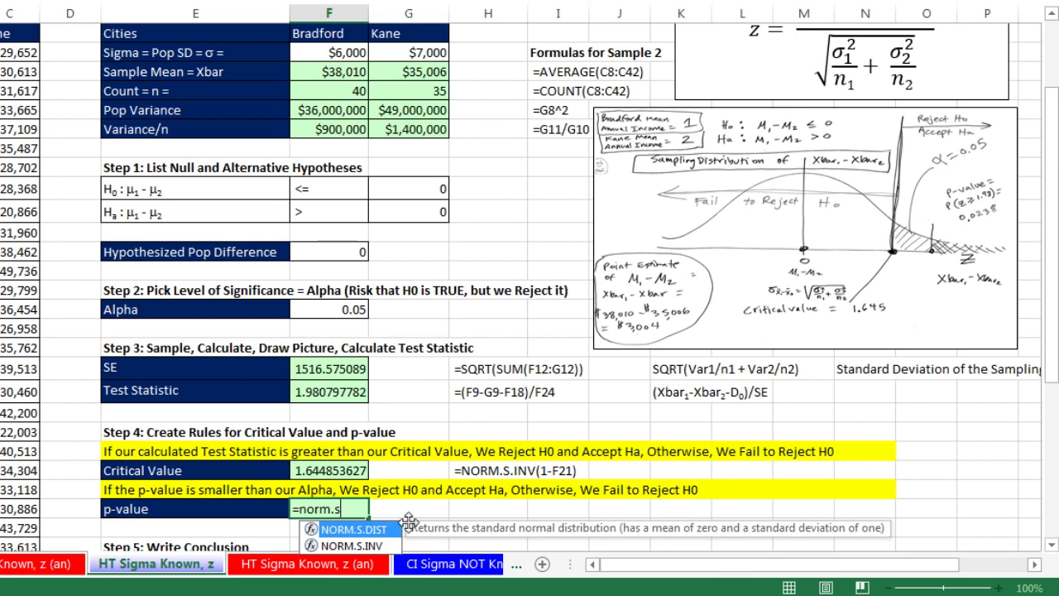
{"action": "key", "text": "Tab"}
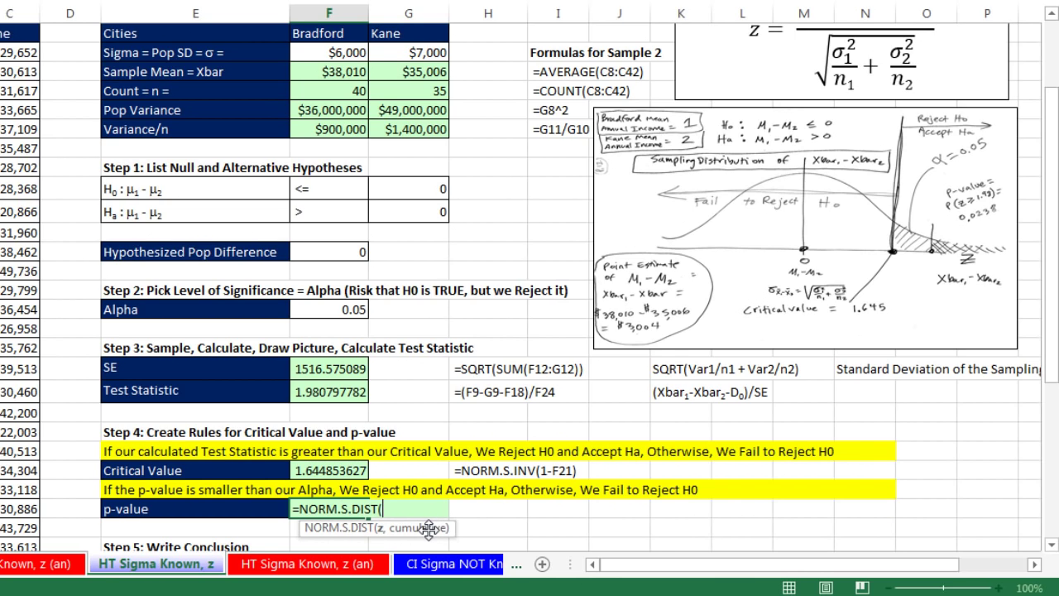
{"action": "left_click", "coordinate": [339, 393]}
{"action": "type", "text": ","}
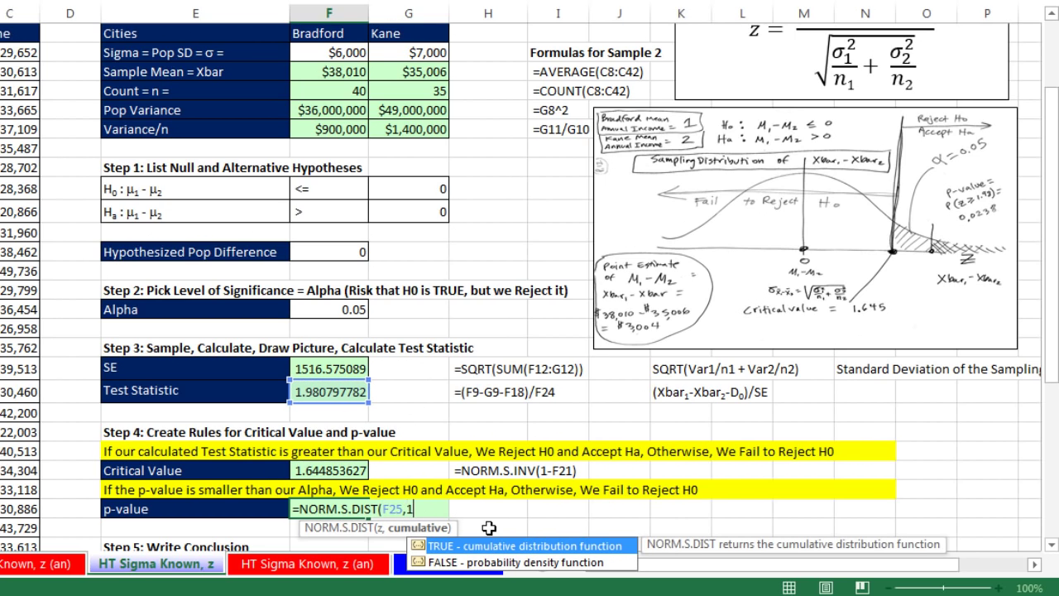
{"action": "type", "text": "1)"}
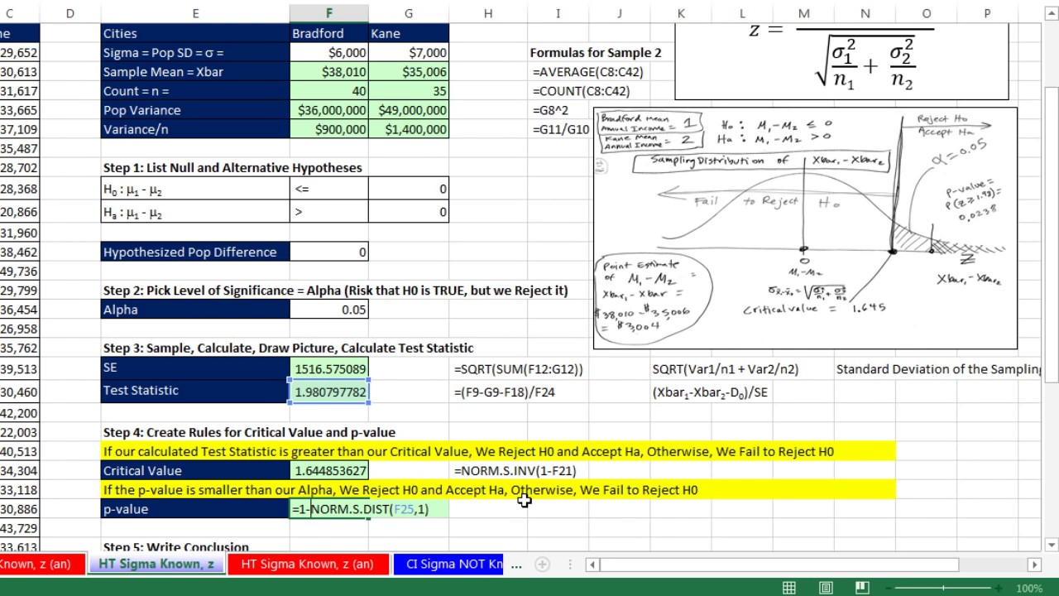
{"action": "key", "text": "ctrl+Return"}
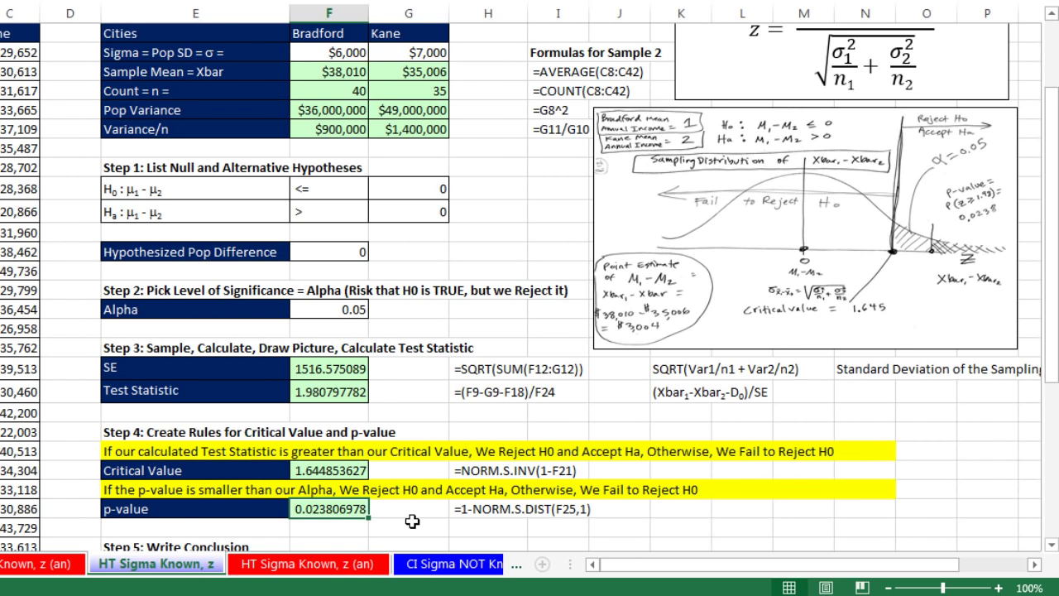
Open the z-Test: Two Sample for Means tool from the data analysis tools.
{"action": "scroll", "coordinate": [412, 521], "scroll_direction": "down", "scroll_amount": 3}
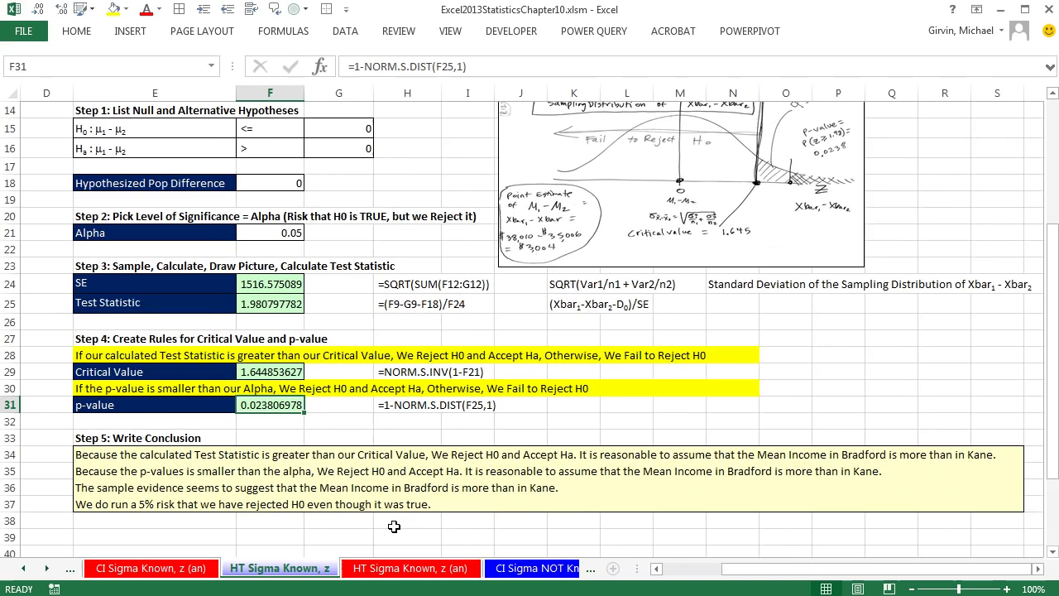
{"action": "scroll", "coordinate": [397, 551], "scroll_direction": "left", "scroll_amount": 2}
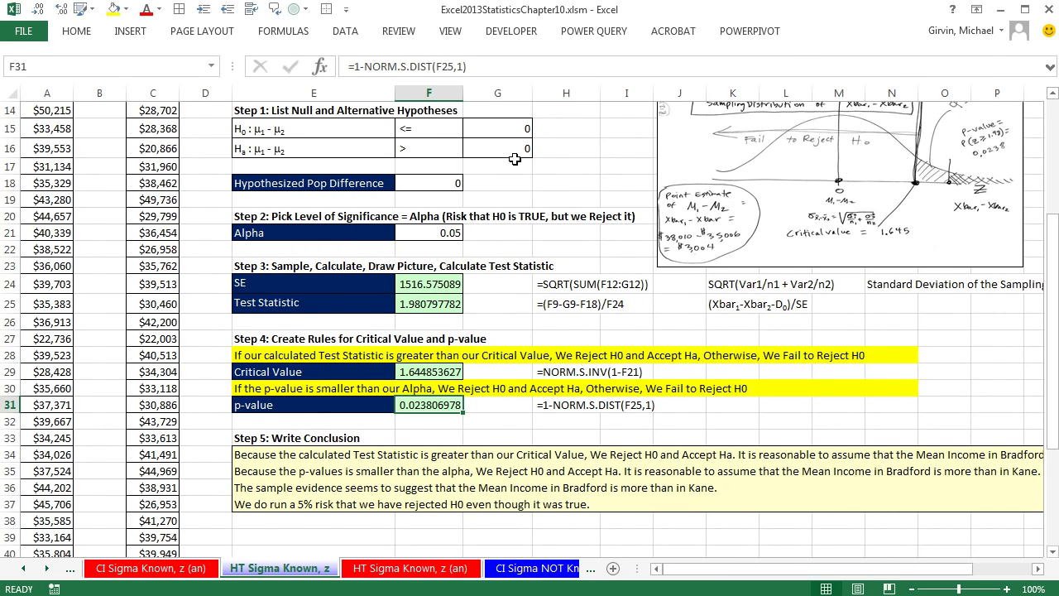
{"action": "scroll", "coordinate": [487, 334], "scroll_direction": "up", "scroll_amount": 5}
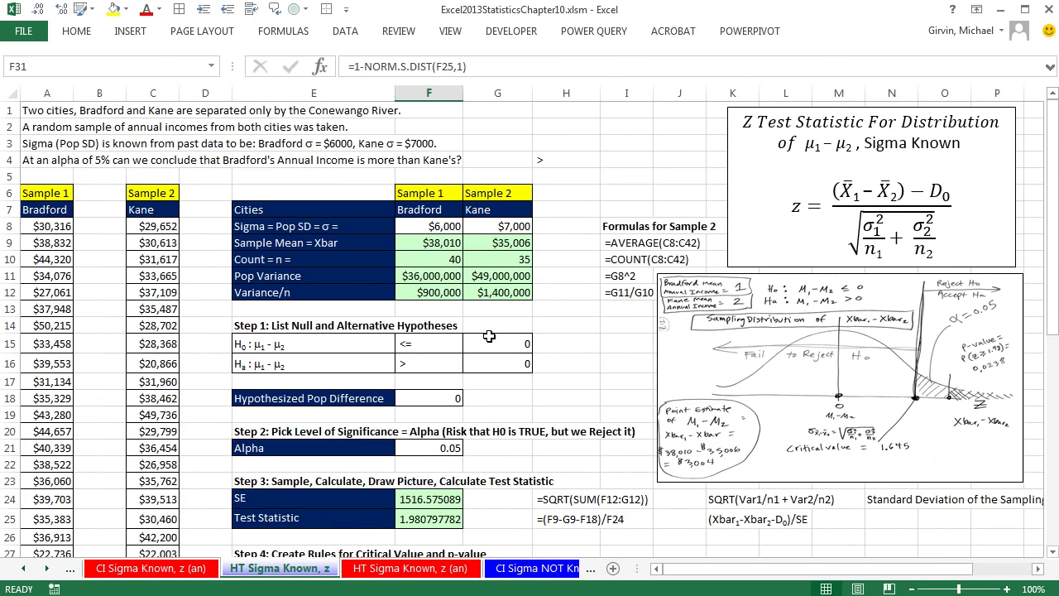
{"action": "left_click", "coordinate": [346, 31]}
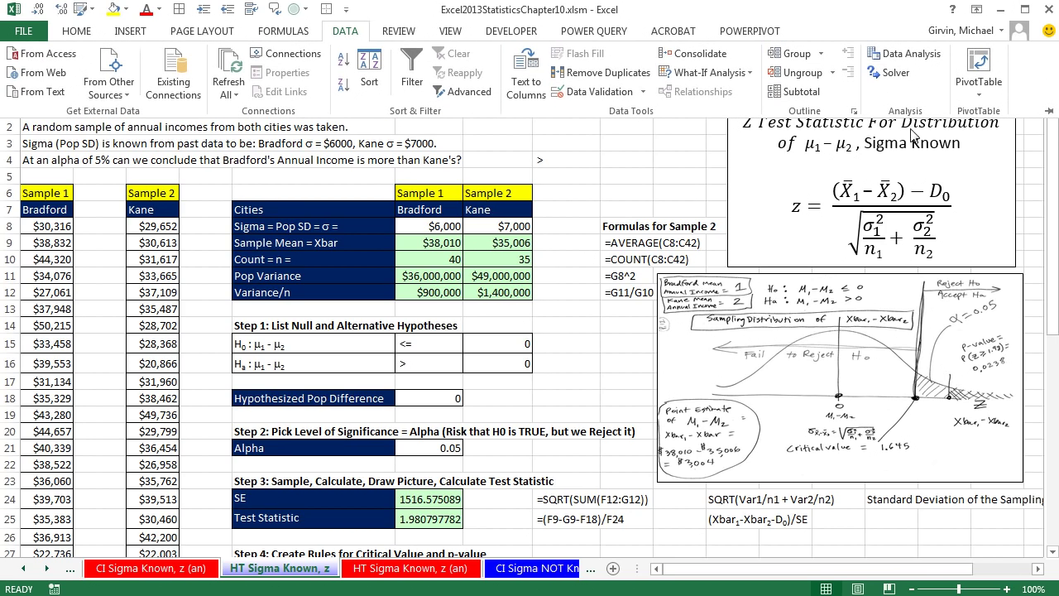
{"action": "left_click", "coordinate": [900, 59]}
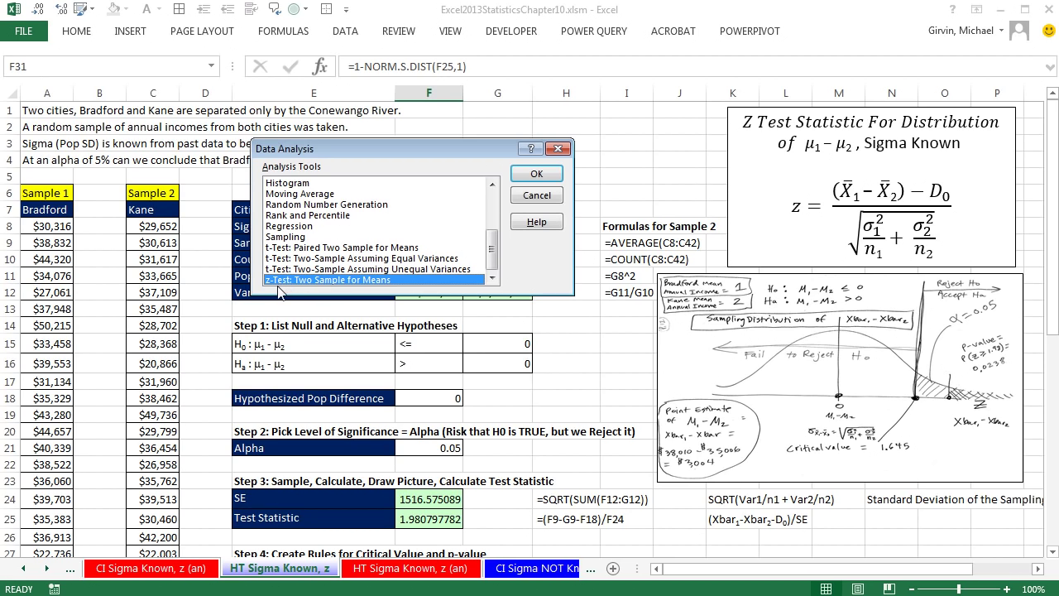
{"action": "left_click", "coordinate": [534, 175]}
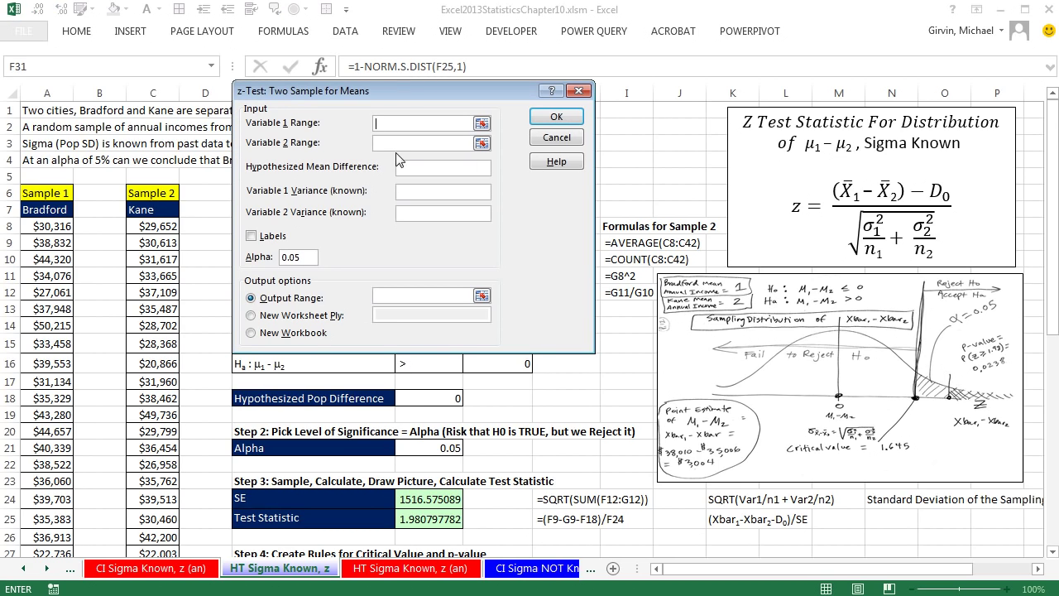
Set the variable 1 range to A7:A47 for Bradford, the variable 2 range to C7:C42 for Kane, and the hypothesized mean difference to 0.
{"action": "left_click", "coordinate": [49, 209]}
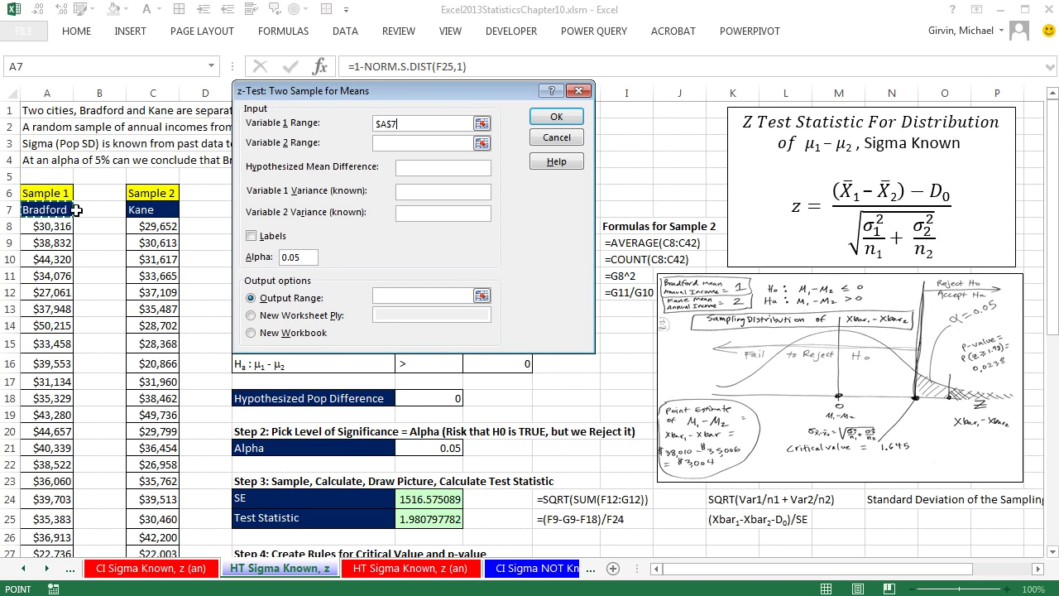
{"action": "key", "text": "ctrl+shift+Down"}
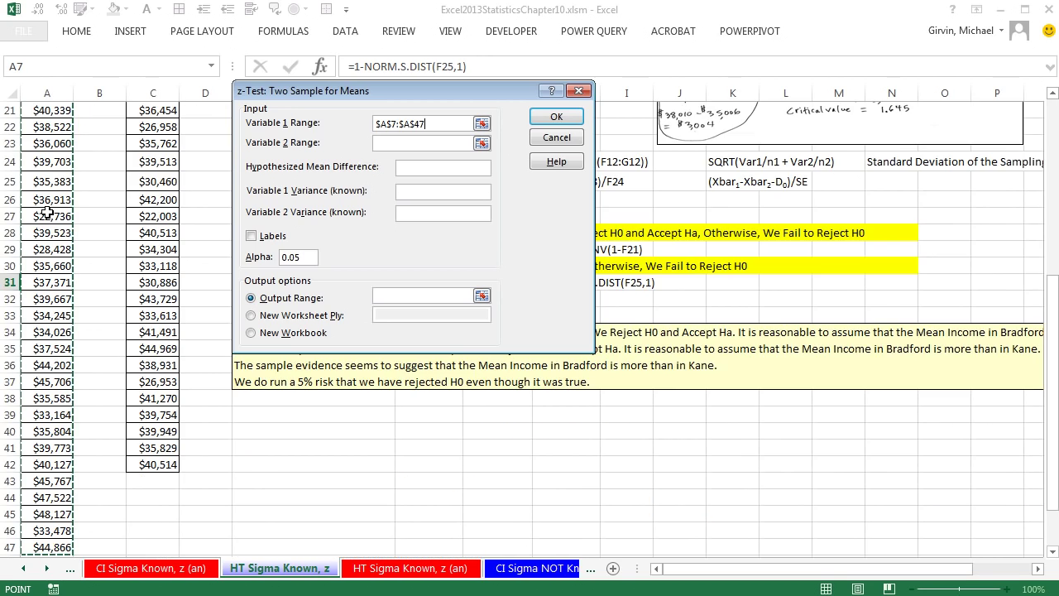
{"action": "key", "text": "Tab"}
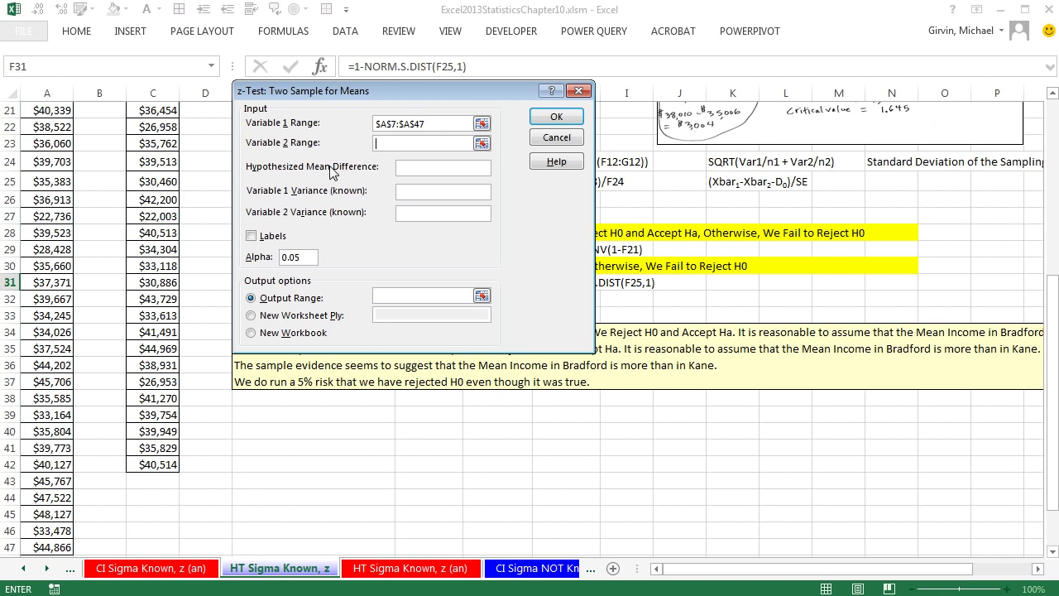
{"action": "scroll", "coordinate": [207, 252], "scroll_direction": "up", "scroll_amount": 5}
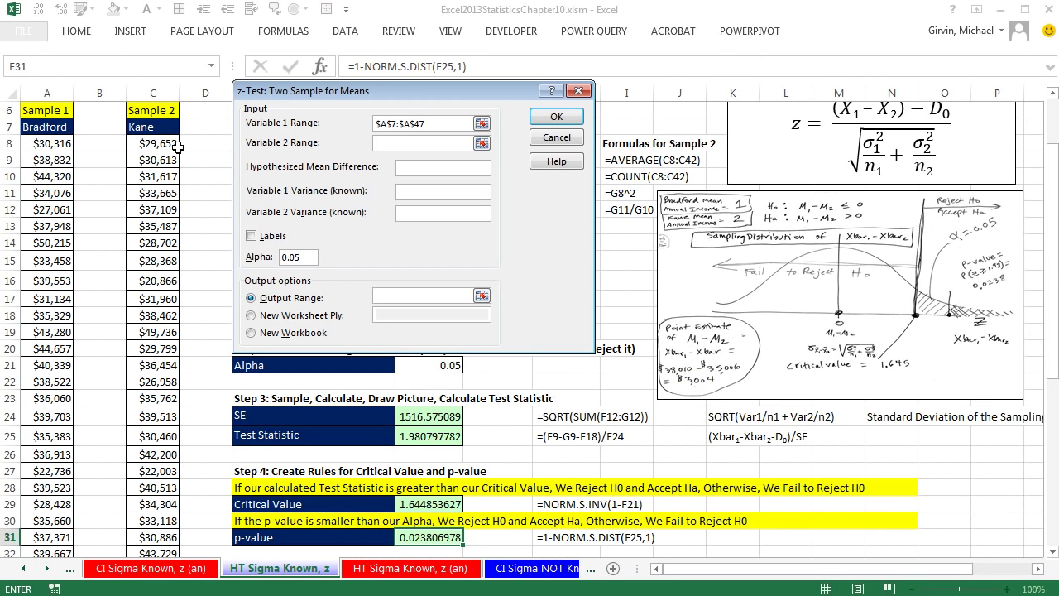
{"action": "left_click", "coordinate": [150, 131]}
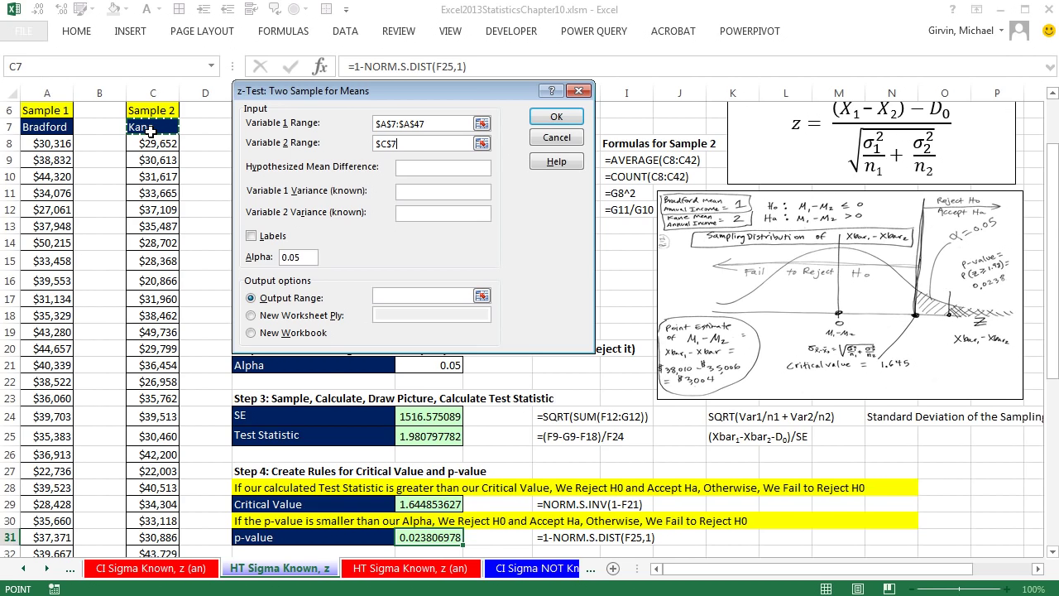
{"action": "key", "text": "ctrl+shift+Down"}
{"action": "key", "text": "Tab"}
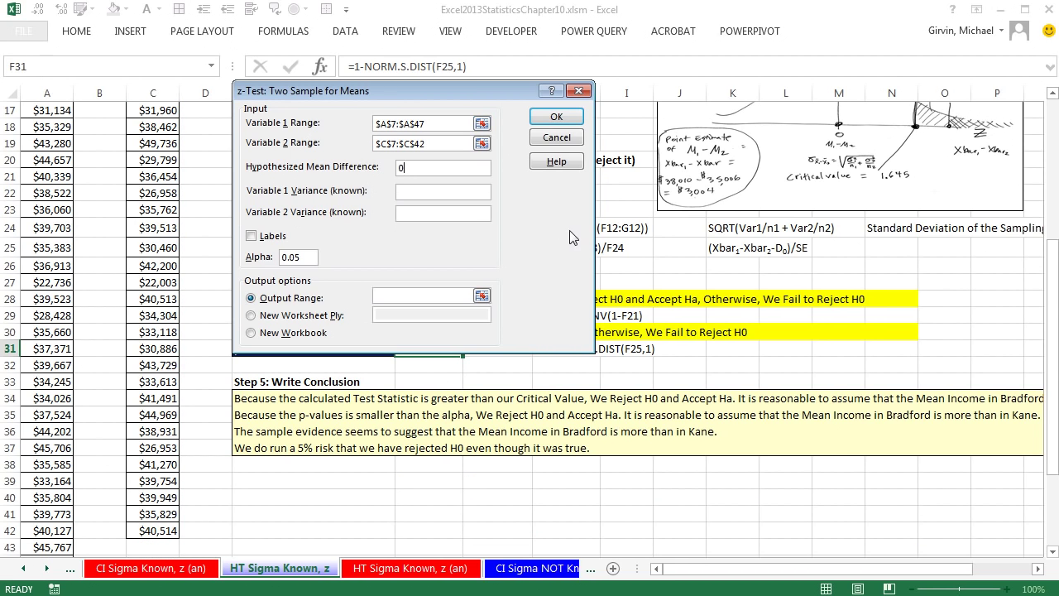
Run the z-test with known variances 36000000 and 49000000, labels included, and the output range starting at E41.
{"action": "key", "text": "Tab"}
{"action": "type", "text": "4"}
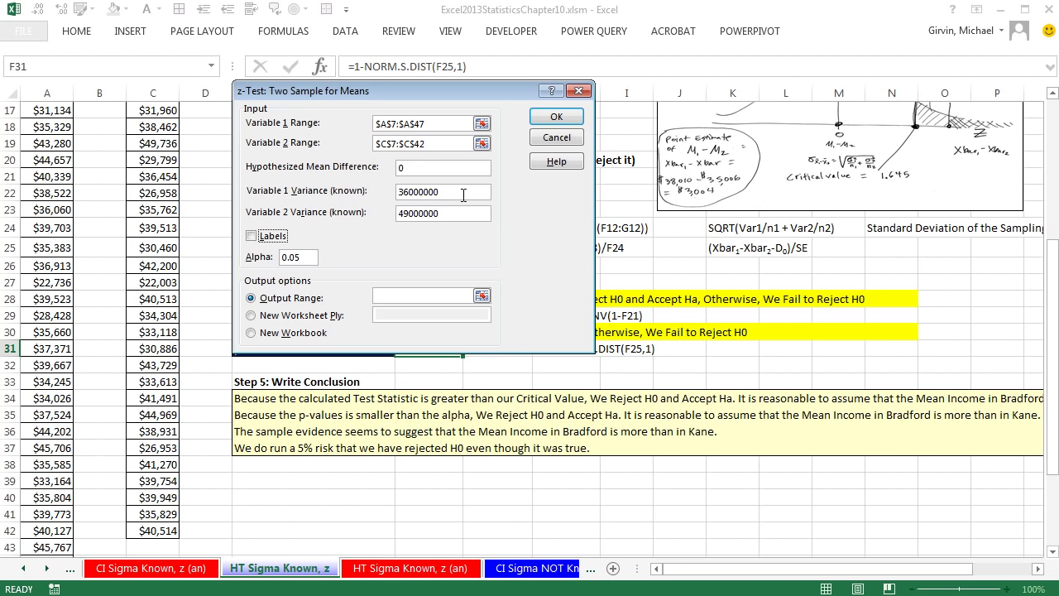
{"action": "left_click", "coordinate": [251, 237]}
{"action": "left_click", "coordinate": [400, 298]}
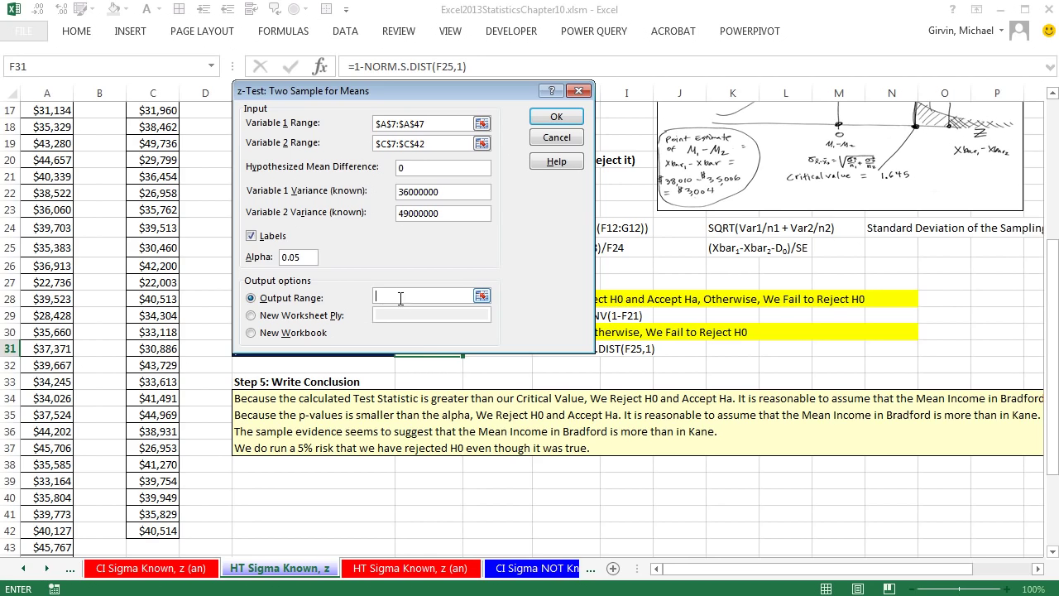
{"action": "left_click", "coordinate": [268, 515]}
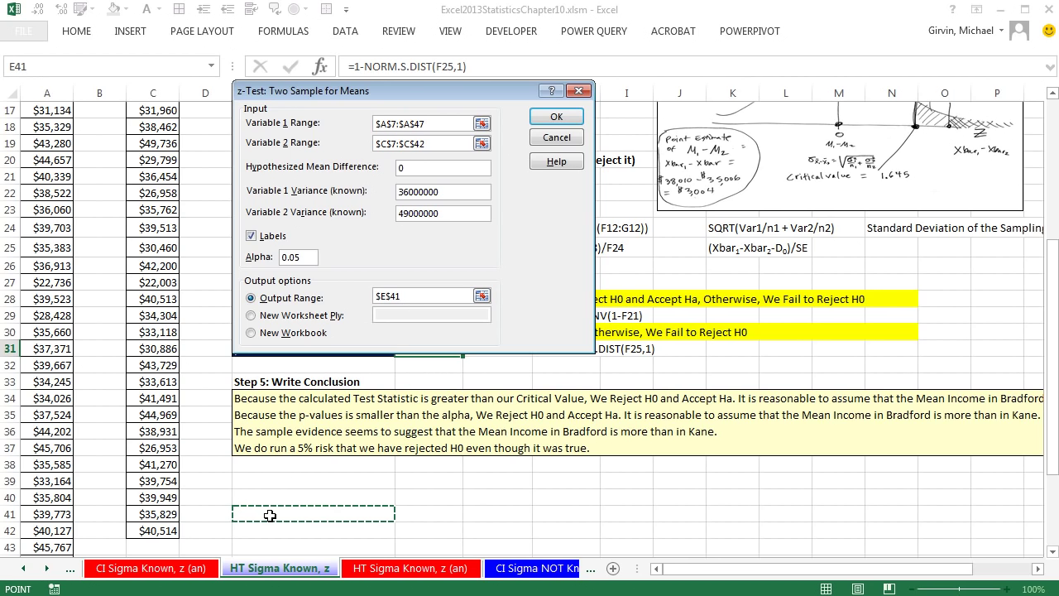
{"action": "left_click", "coordinate": [552, 118]}
Examine the z value, one-tail p-value and one-tail critical value in the z-test output and compare them with the worksheet's own formulas and conclusion.
{"action": "scroll", "coordinate": [637, 364], "scroll_direction": "down", "scroll_amount": 5}
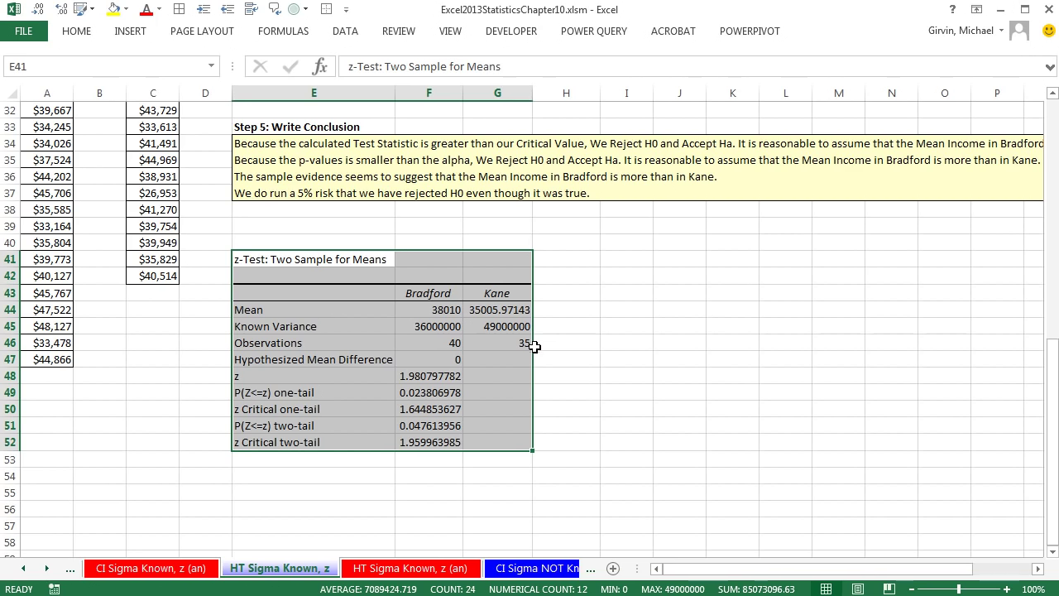
{"action": "left_click", "coordinate": [435, 376]}
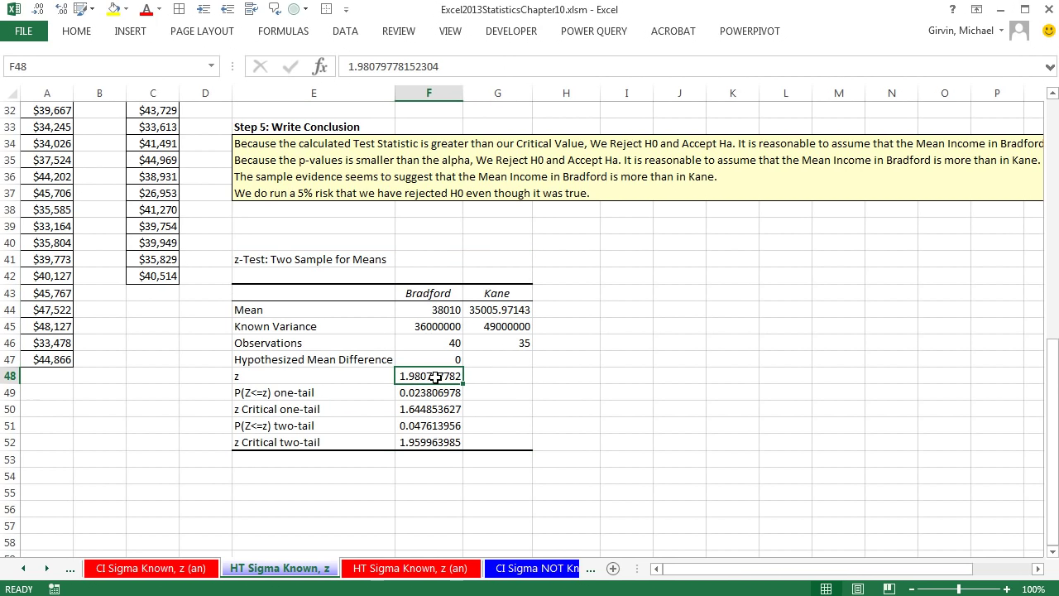
{"action": "left_click", "coordinate": [435, 409]}
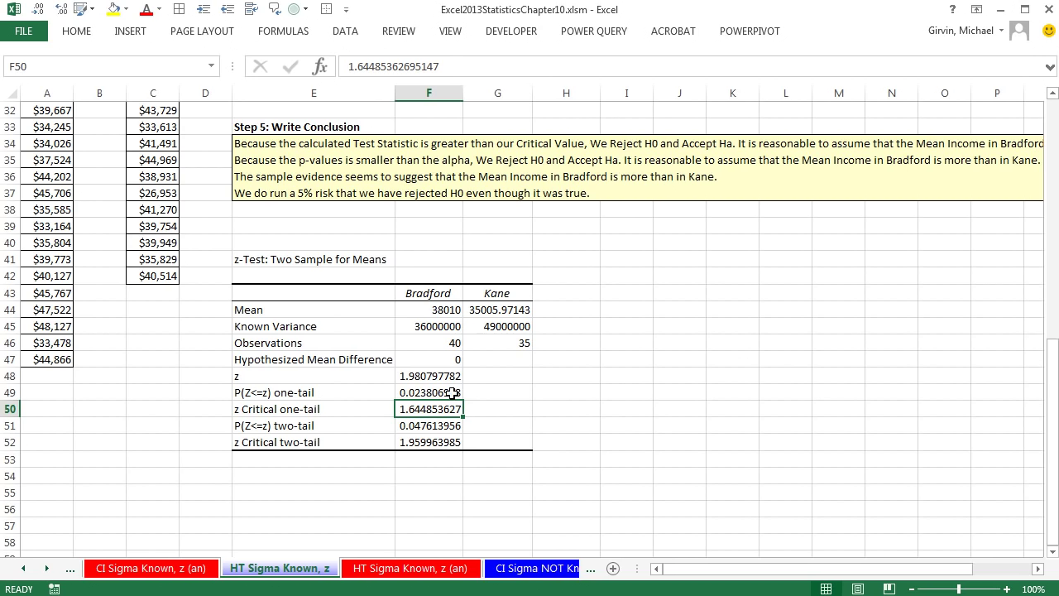
{"action": "left_click", "coordinate": [439, 391]}
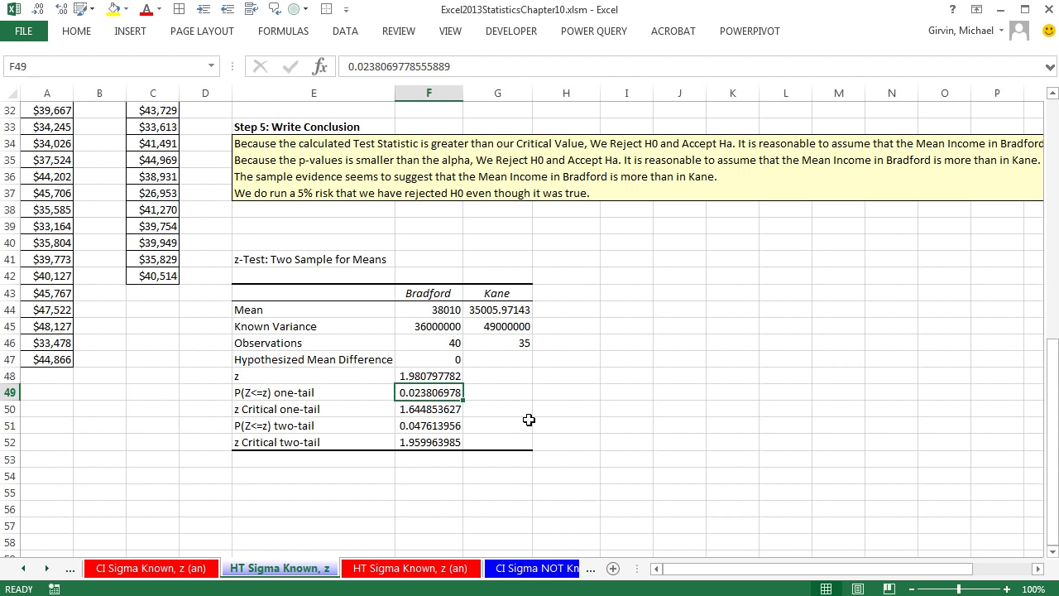
{"action": "scroll", "coordinate": [530, 420], "scroll_direction": "up", "scroll_amount": 5}
{"action": "scroll", "coordinate": [529, 419], "scroll_direction": "down", "scroll_amount": 4}
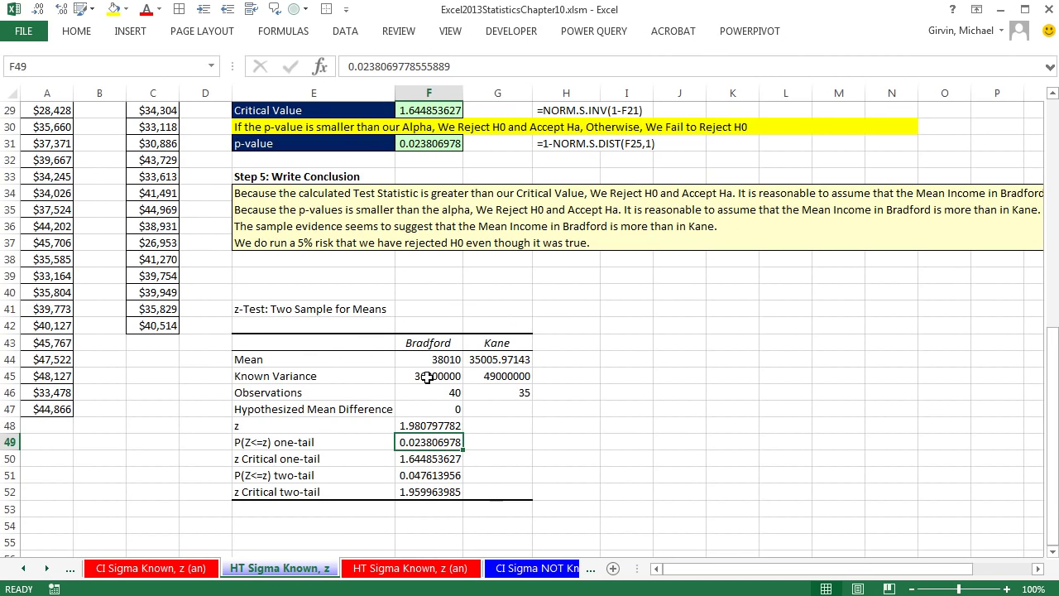
{"action": "scroll", "coordinate": [480, 434], "scroll_direction": "up", "scroll_amount": 7}
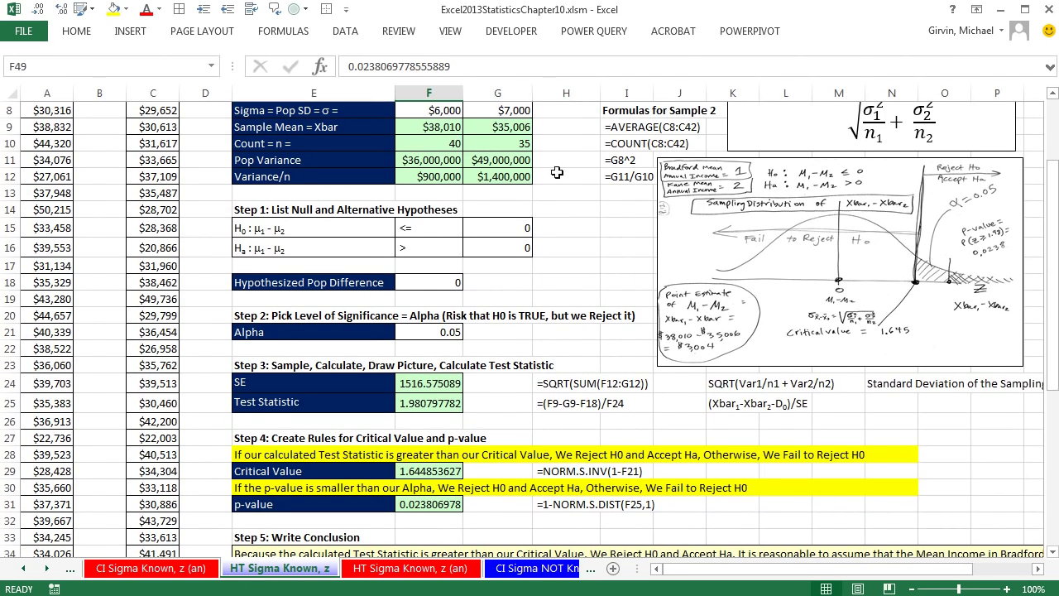
{"action": "scroll", "coordinate": [488, 453], "scroll_direction": "up", "scroll_amount": 1}
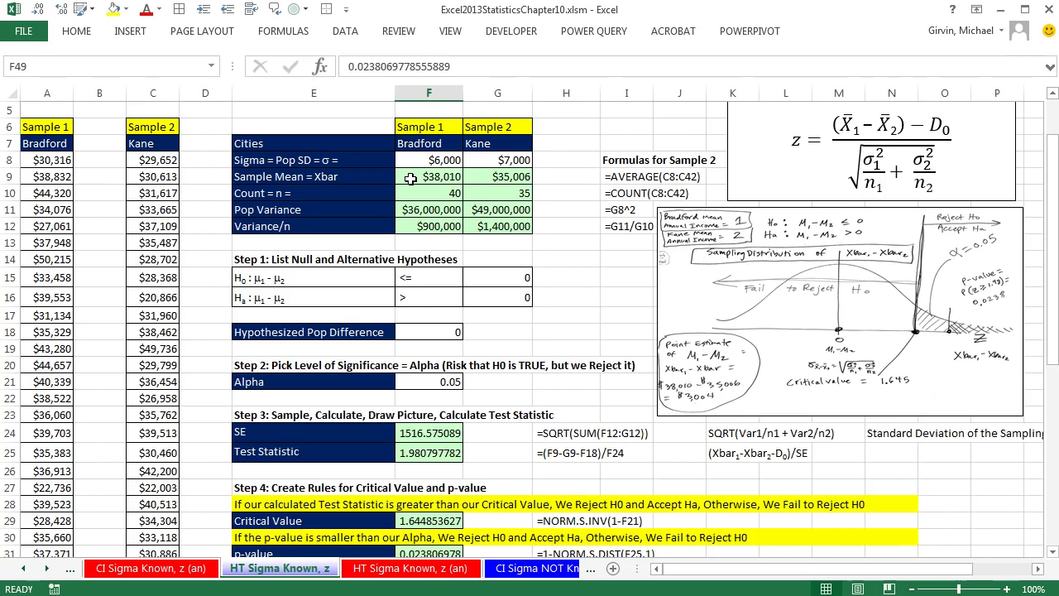
{"action": "scroll", "coordinate": [411, 179], "scroll_direction": "down", "scroll_amount": 3}
{"action": "left_click", "coordinate": [428, 405]}
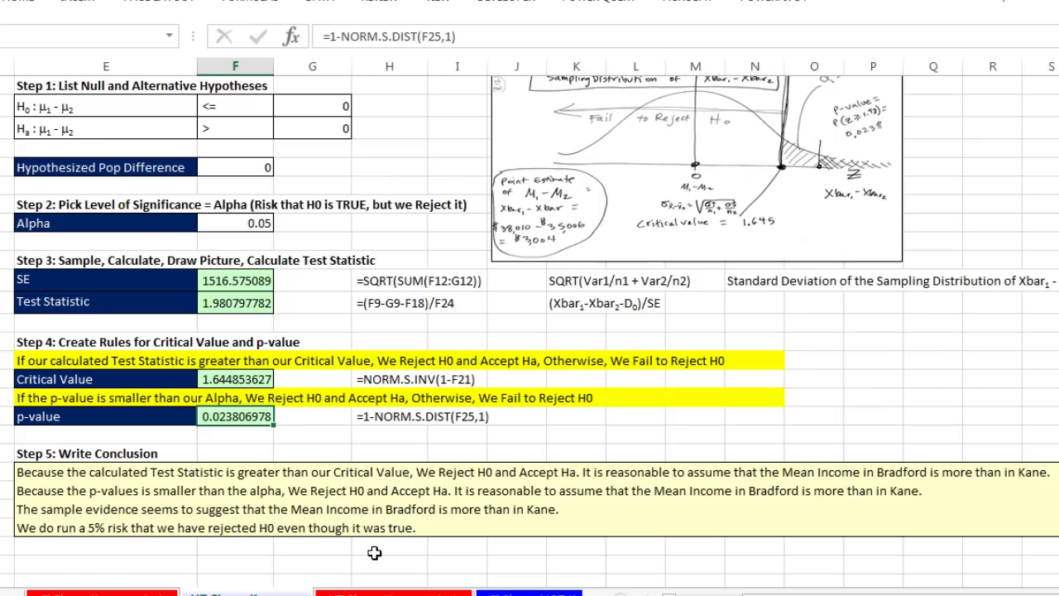
{"action": "scroll", "coordinate": [374, 553], "scroll_direction": "up", "scroll_amount": 5}
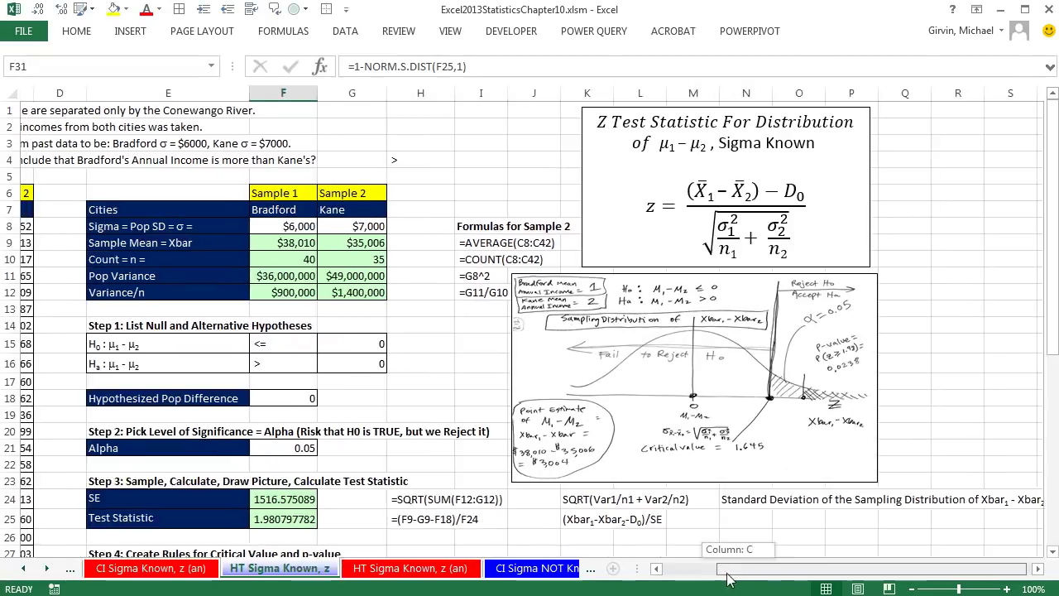